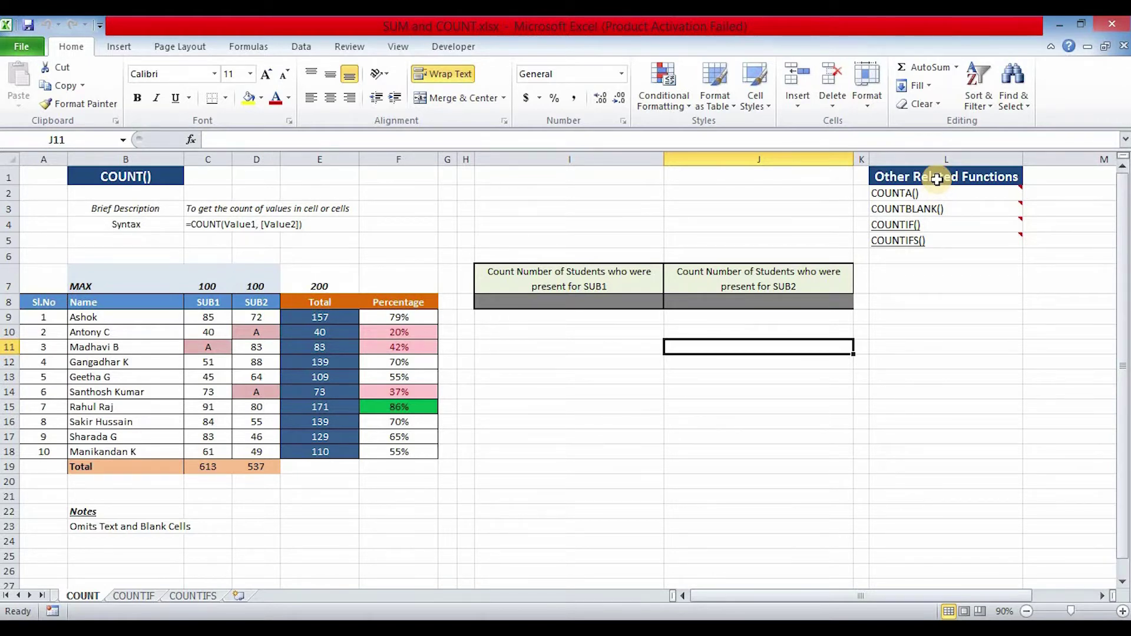
Step: Review the related functions list and the cell notes for COUNTA, COUNTBLANK, COUNTIF and COUNTIFS
{"action": "mouse_move", "coordinate": [926, 193]}
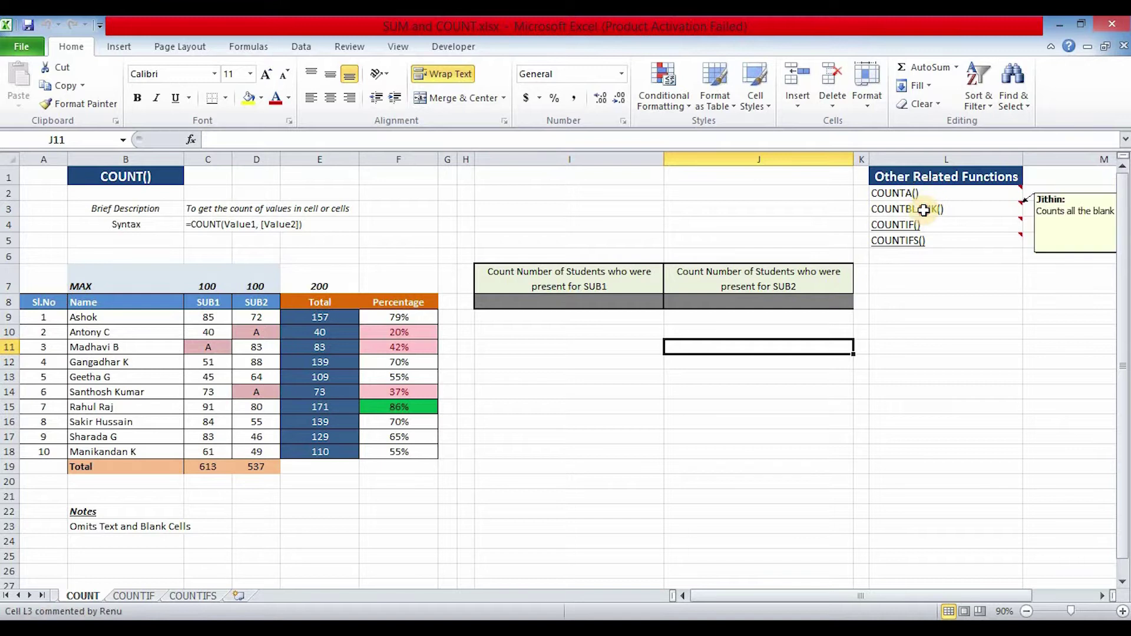
{"action": "left_click", "coordinate": [923, 209]}
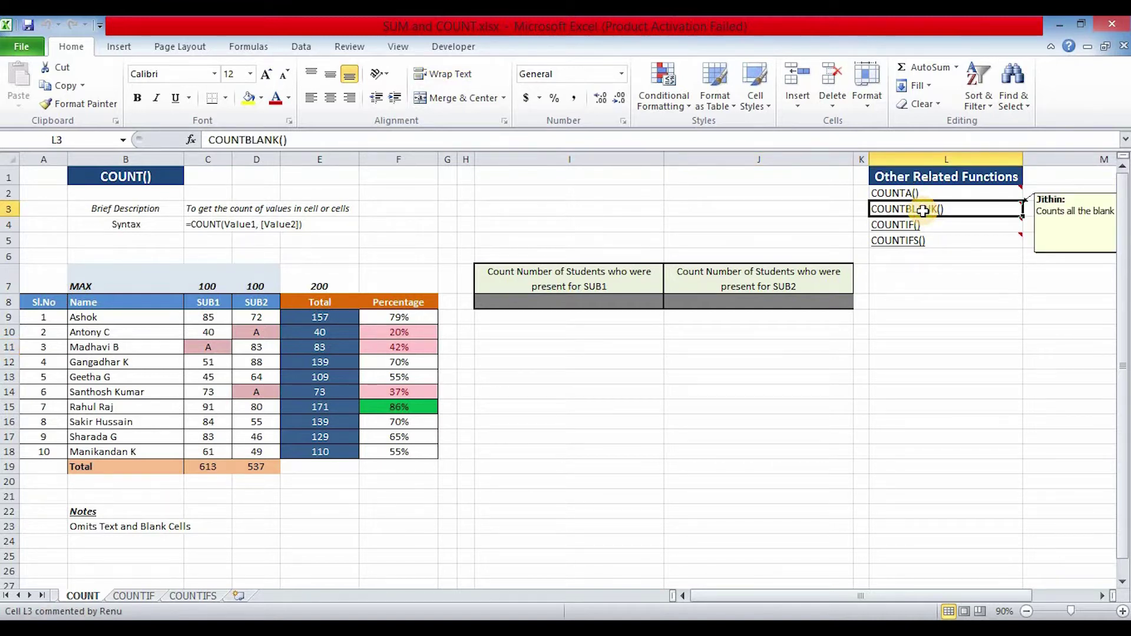
{"action": "left_click", "coordinate": [939, 231]}
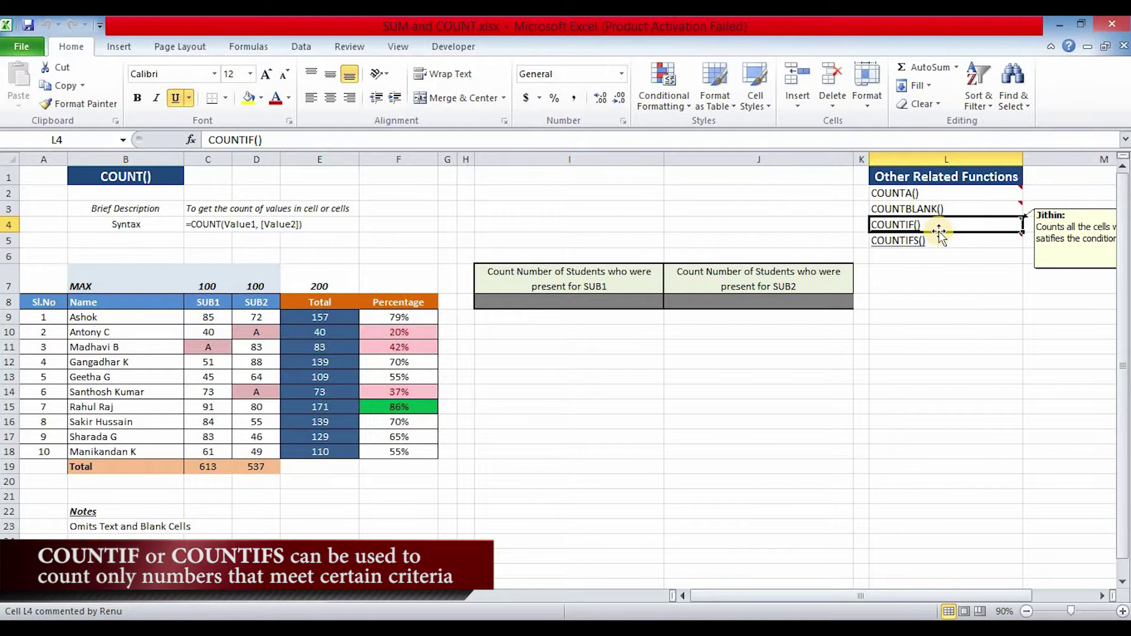
{"action": "left_click", "coordinate": [941, 240]}
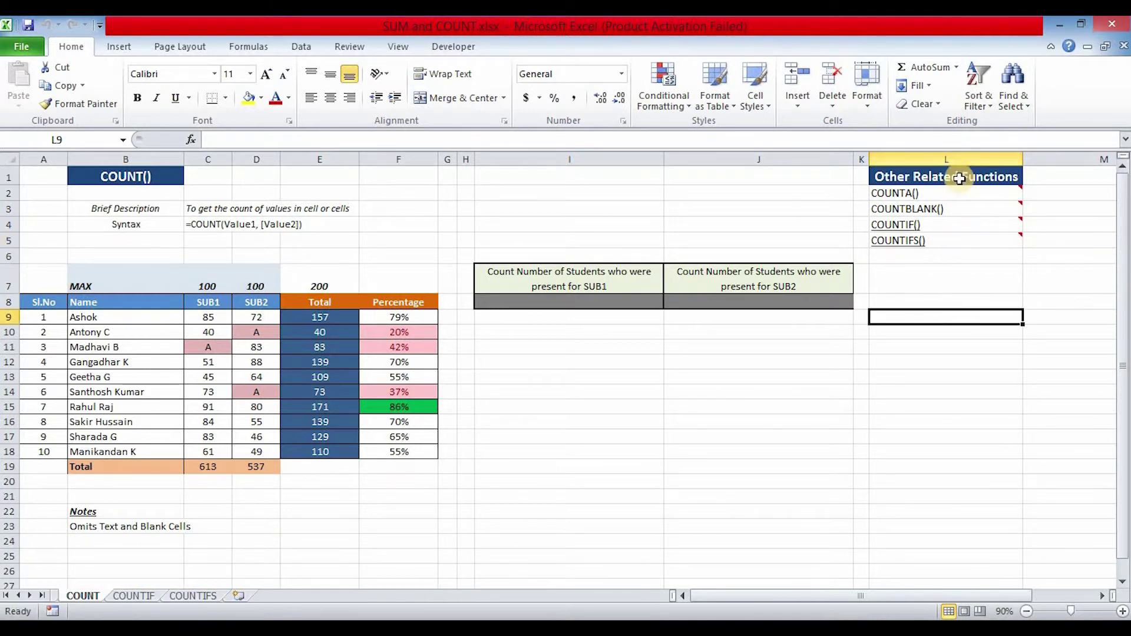
{"action": "left_click", "coordinate": [967, 202]}
{"action": "left_click_drag", "start_coordinate": [967, 202], "coordinate": [962, 238]}
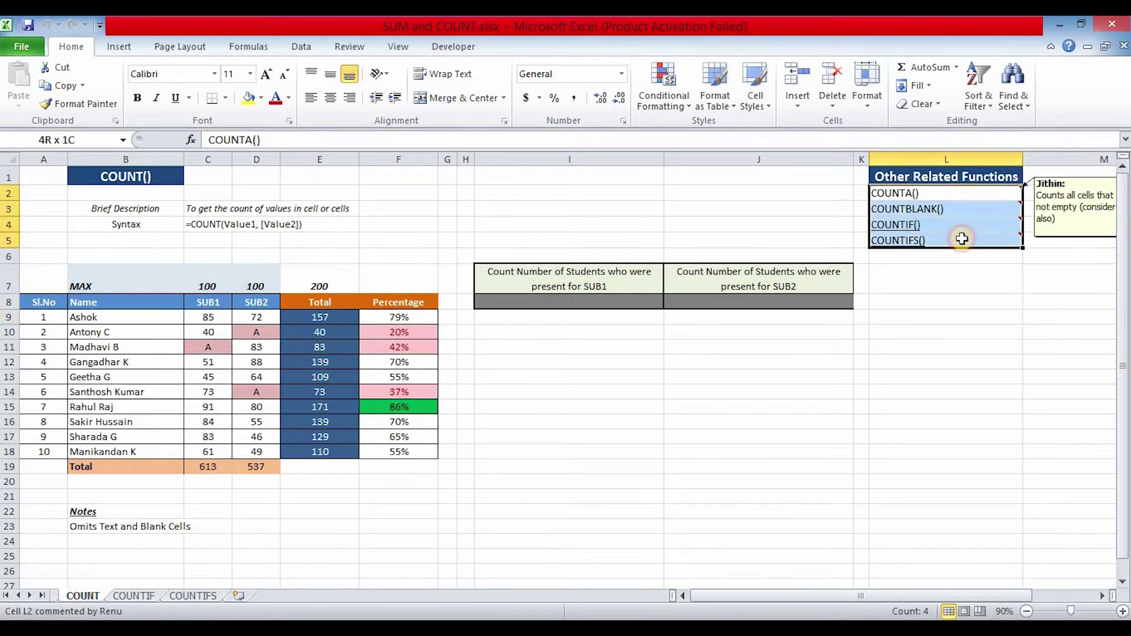
{"action": "left_click", "coordinate": [914, 302]}
{"action": "left_click", "coordinate": [897, 268]}
Step: Examine the student marks table, the SUB1 attendance count heading and the absent entry in the SUB1 column
{"action": "left_click", "coordinate": [590, 303]}
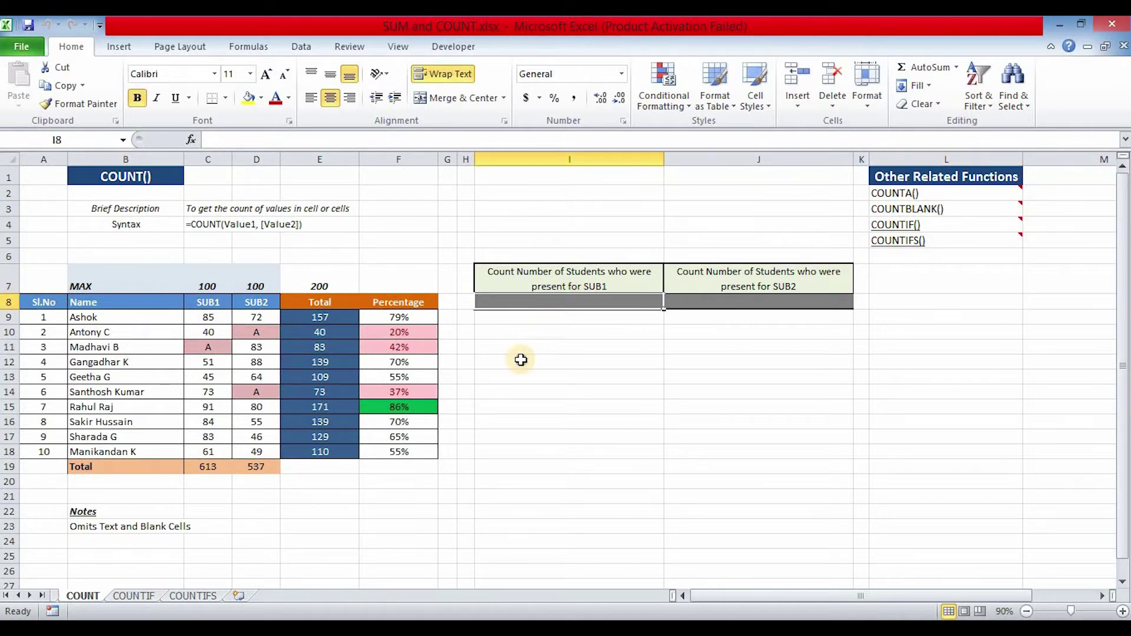
{"action": "left_click", "coordinate": [520, 360]}
{"action": "left_click_drag", "start_coordinate": [32, 304], "coordinate": [411, 453]}
{"action": "left_click", "coordinate": [398, 496]}
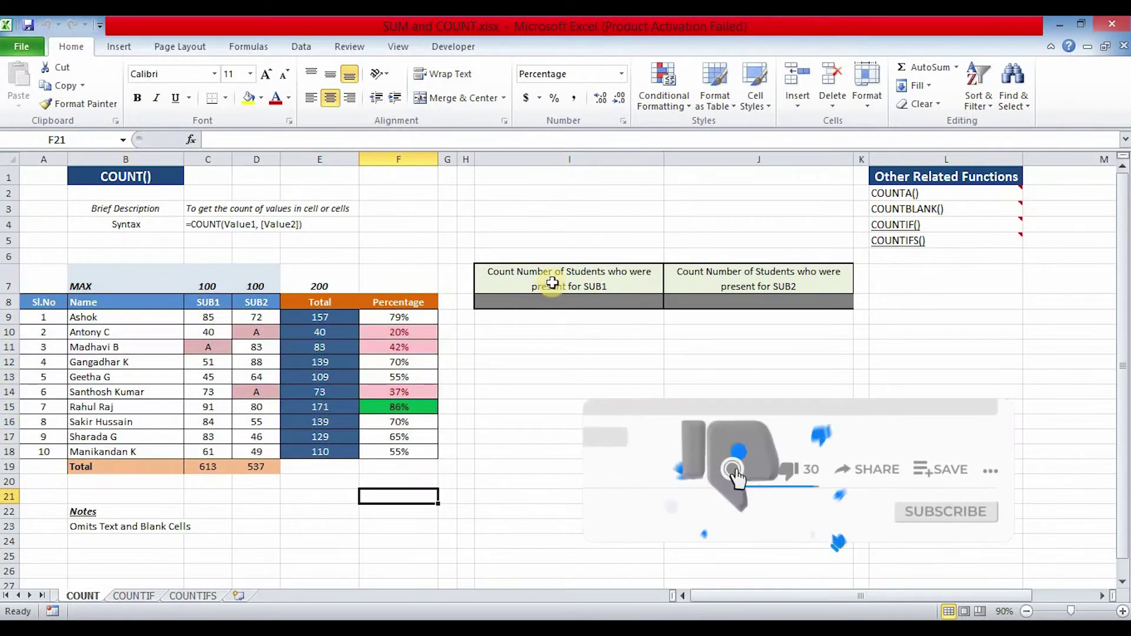
{"action": "left_click", "coordinate": [558, 301]}
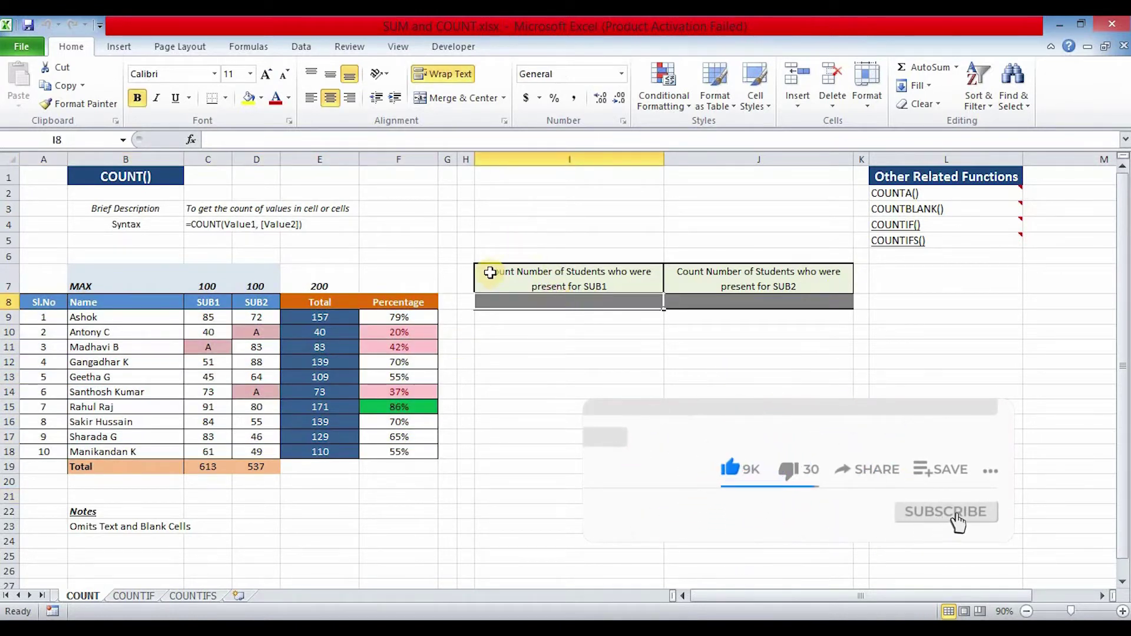
{"action": "left_click", "coordinate": [560, 277]}
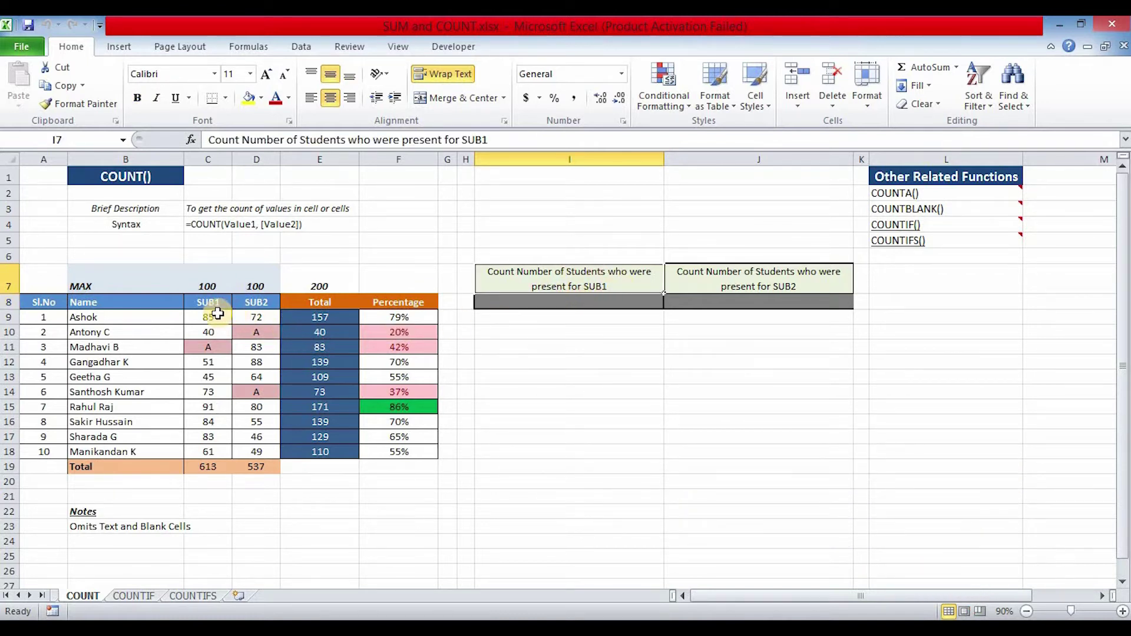
{"action": "left_click", "coordinate": [204, 346]}
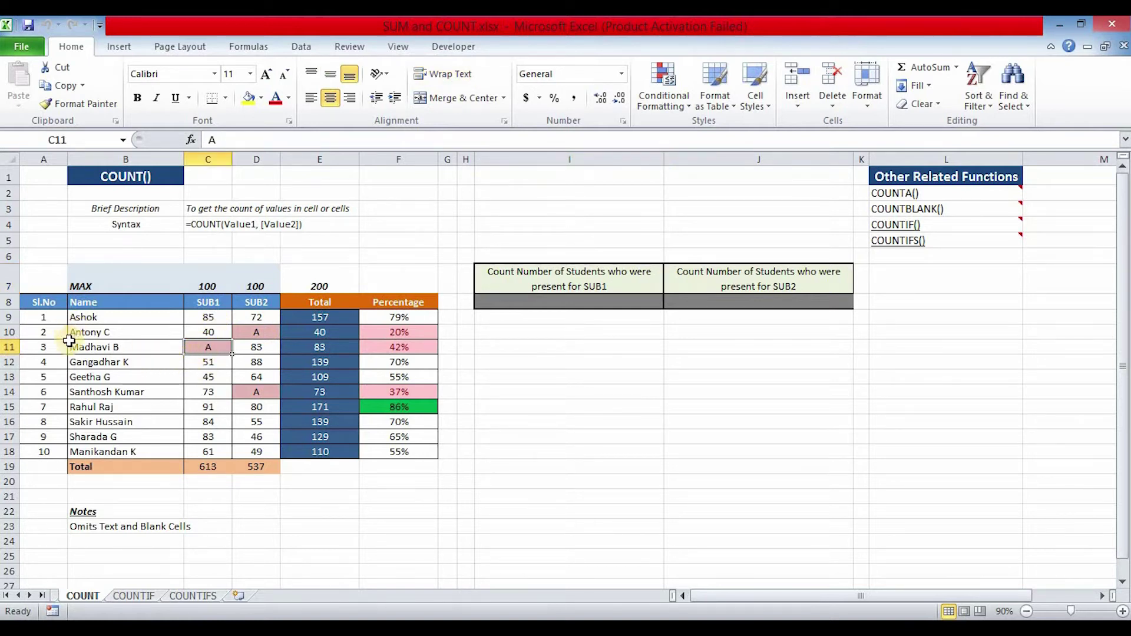
Step: Enter =COUNT(C9:C18) in I8 to count the students present for SUB1
{"action": "left_click", "coordinate": [568, 301]}
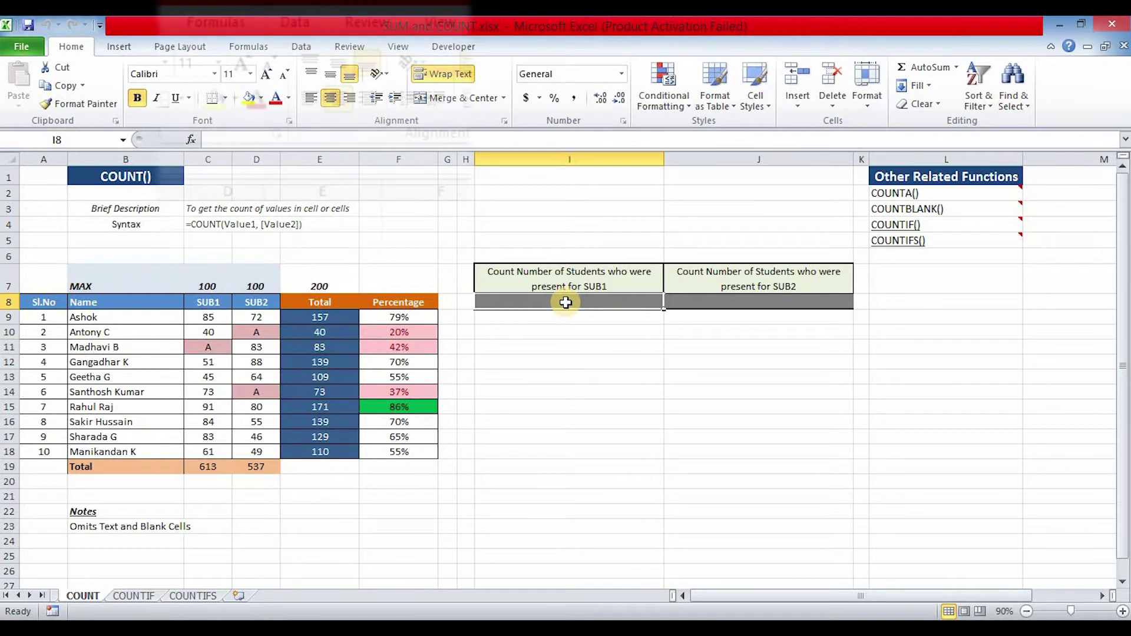
{"action": "type", "text": "=COUNT"}
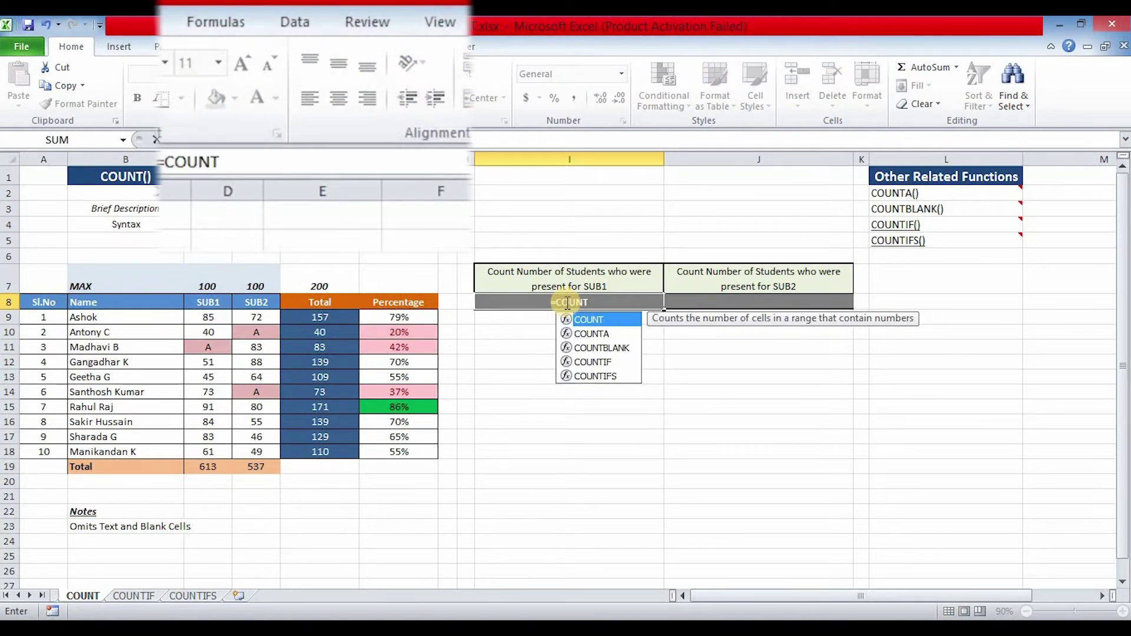
{"action": "type", "text": "("}
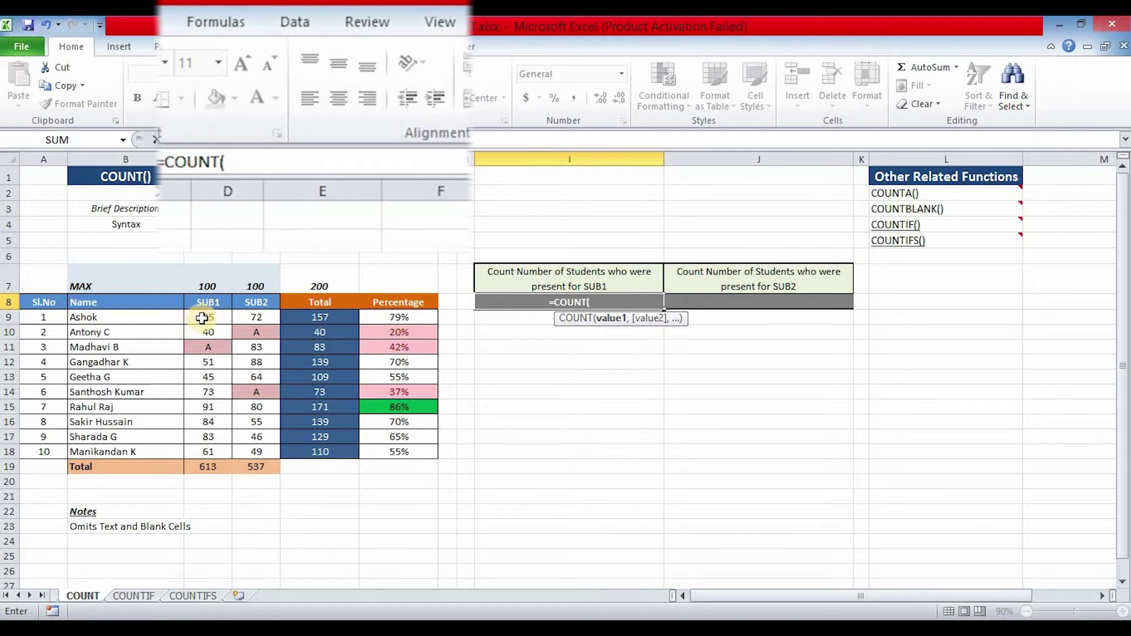
{"action": "left_click_drag", "start_coordinate": [202, 318], "coordinate": [192, 457]}
{"action": "type", "text": ")"}
{"action": "key", "text": "Return"}
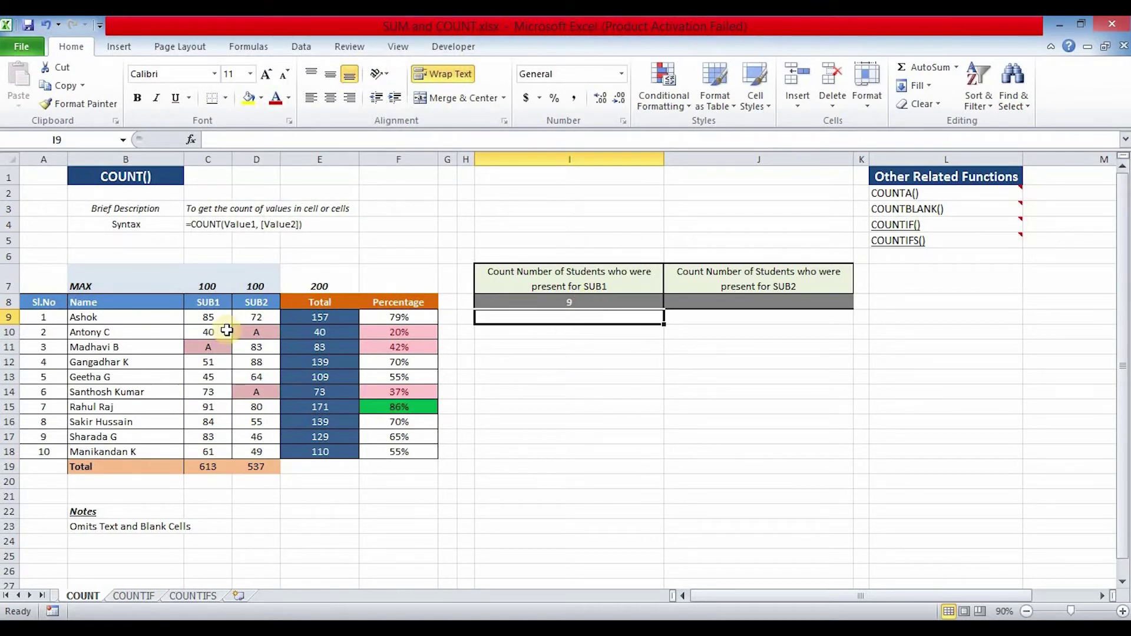
Step: Check the SUB1 count formula in I8 against the serial numbers and the SUB1 marks
{"action": "left_click_drag", "start_coordinate": [47, 317], "coordinate": [35, 452]}
{"action": "left_click", "coordinate": [116, 407]}
{"action": "left_click", "coordinate": [107, 351]}
{"action": "left_click_drag", "start_coordinate": [221, 317], "coordinate": [222, 450]}
{"action": "left_click", "coordinate": [567, 305]}
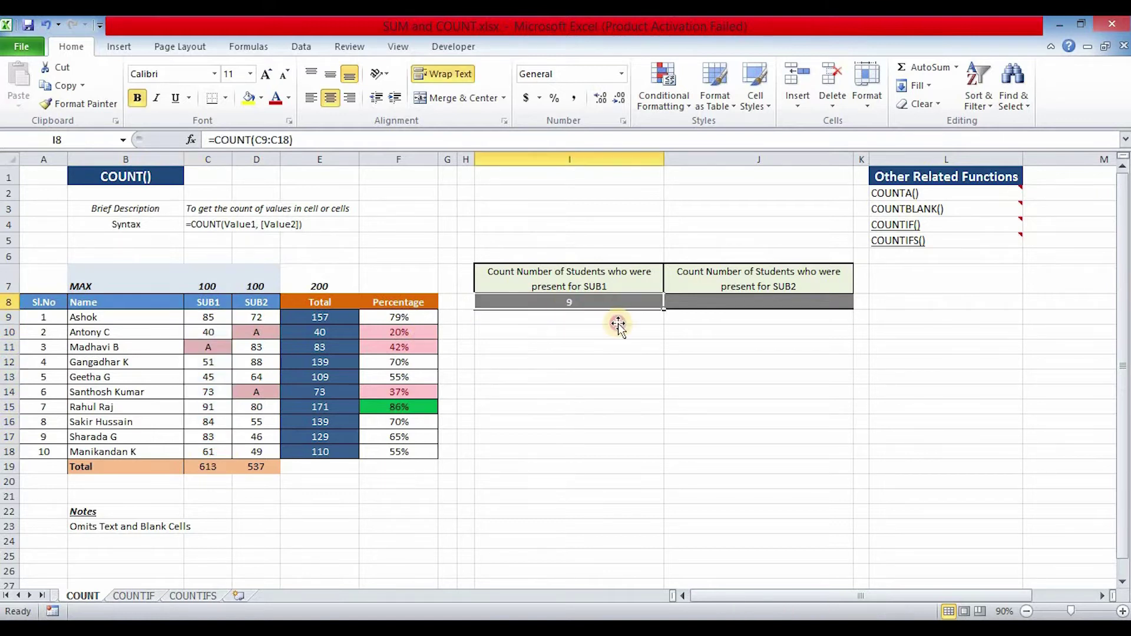
{"action": "key", "text": "Return"}
Step: Enter =COUNT(D9:D18) in J8 to count the students present for SUB2
{"action": "left_click", "coordinate": [756, 303]}
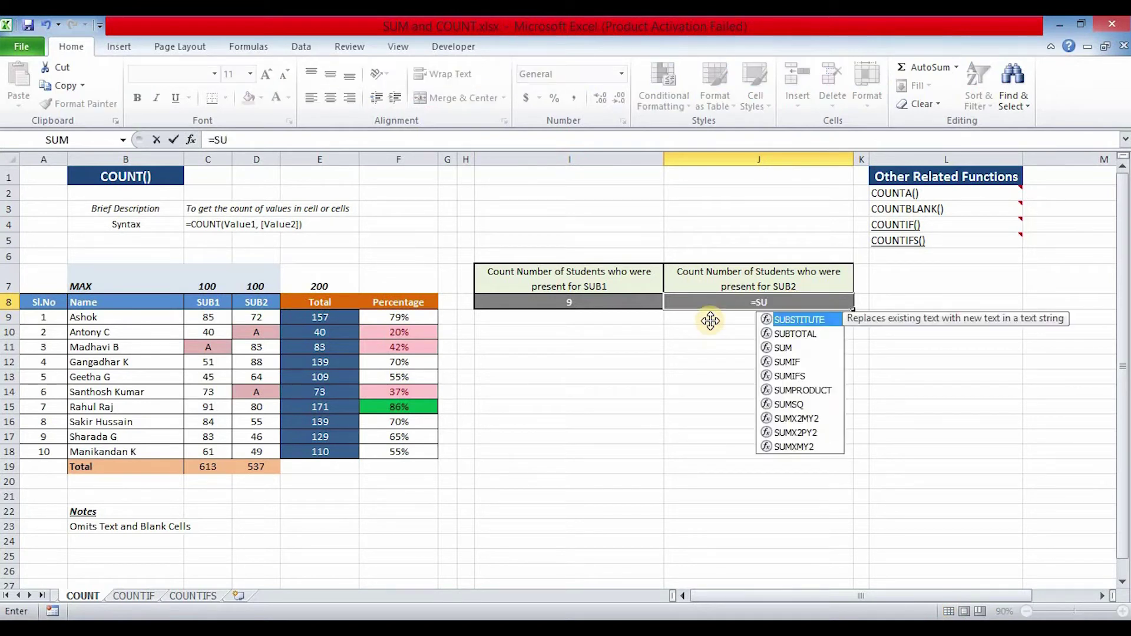
{"action": "type", "text": "=COUNT("}
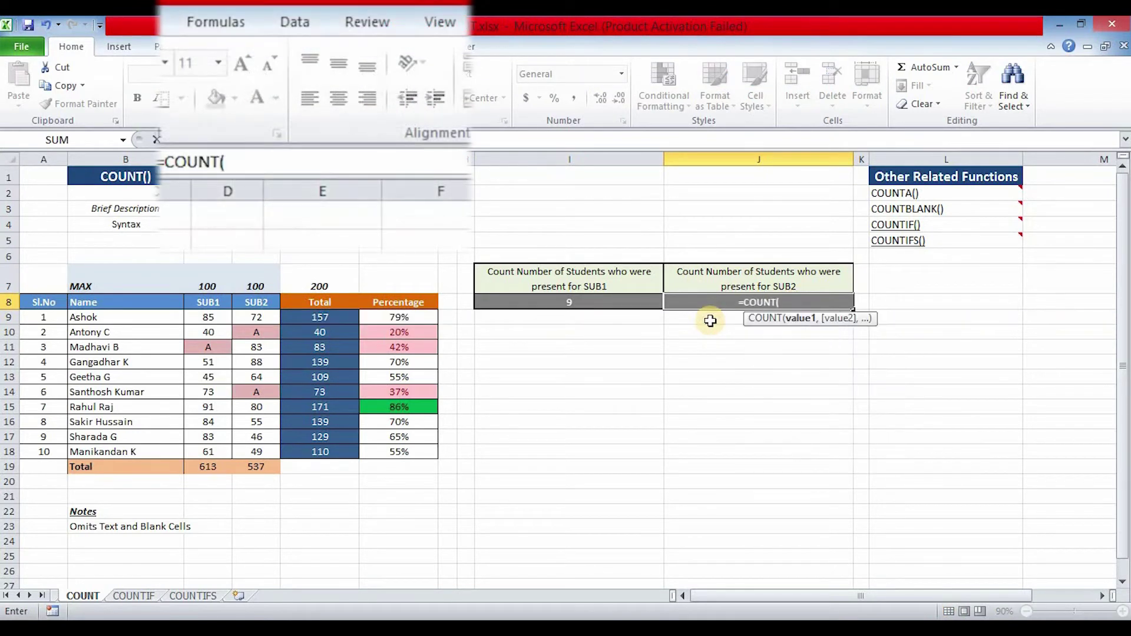
{"action": "left_click_drag", "start_coordinate": [263, 318], "coordinate": [257, 452]}
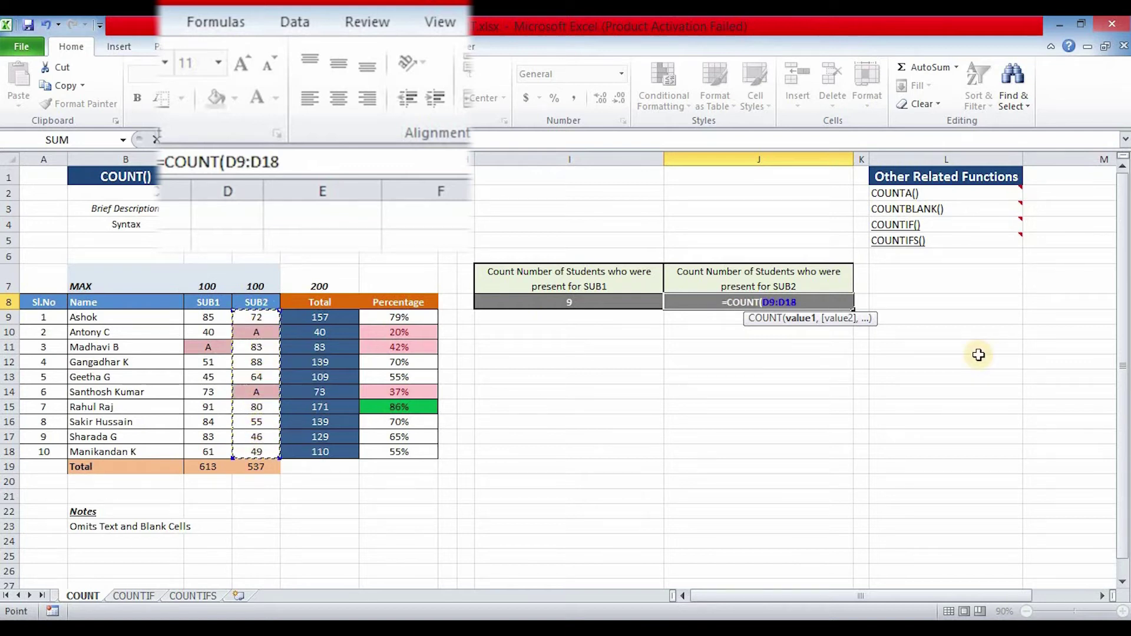
{"action": "type", "text": ")"}
{"action": "key", "text": "Return"}
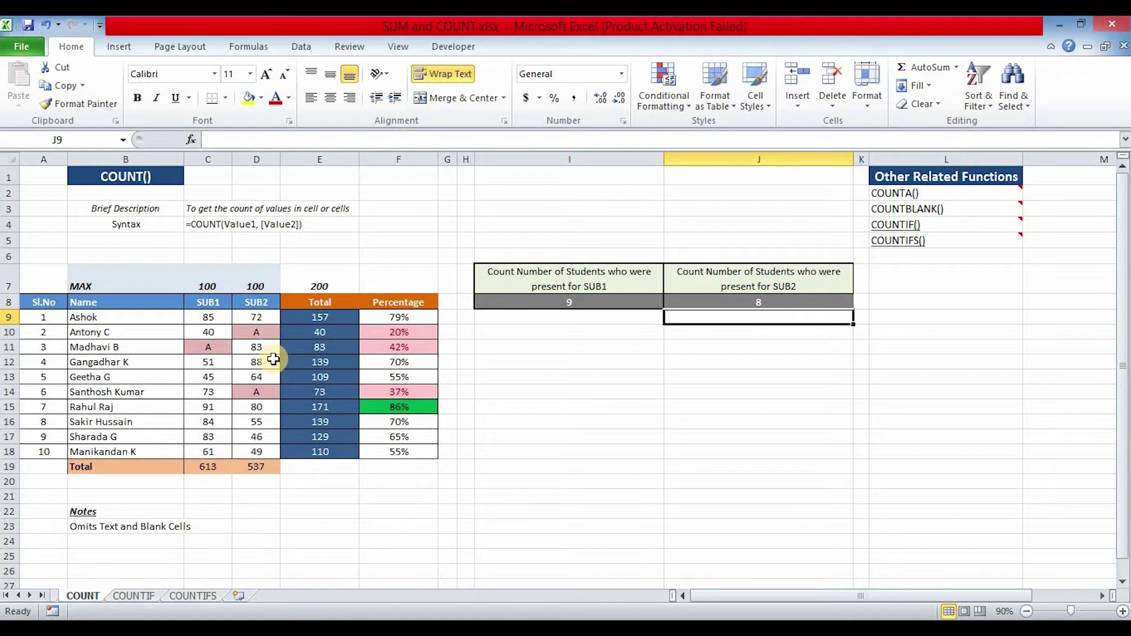
Step: Review the count formulas in J8 and I8, and read the note on COUNTA
{"action": "left_click", "coordinate": [771, 304]}
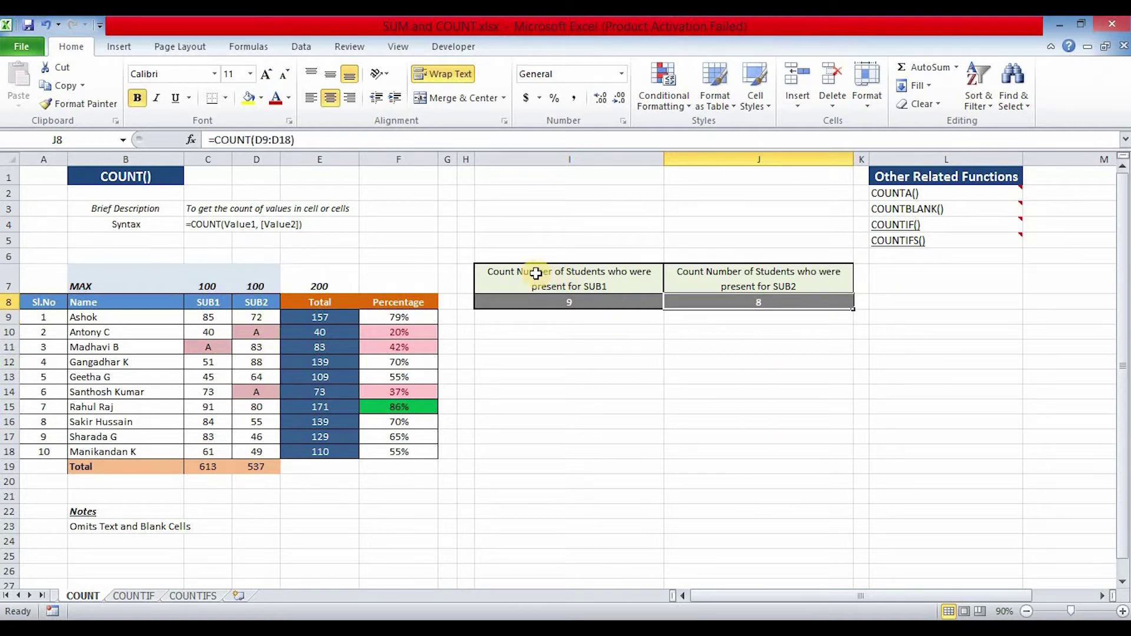
{"action": "left_click", "coordinate": [563, 306]}
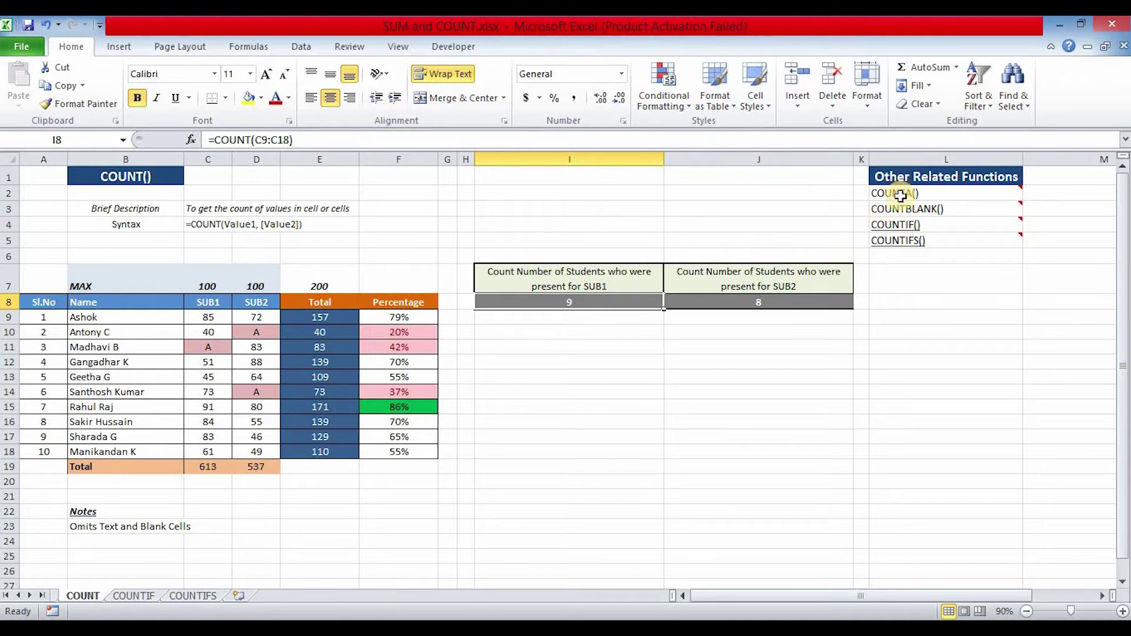
{"action": "mouse_move", "coordinate": [900, 199]}
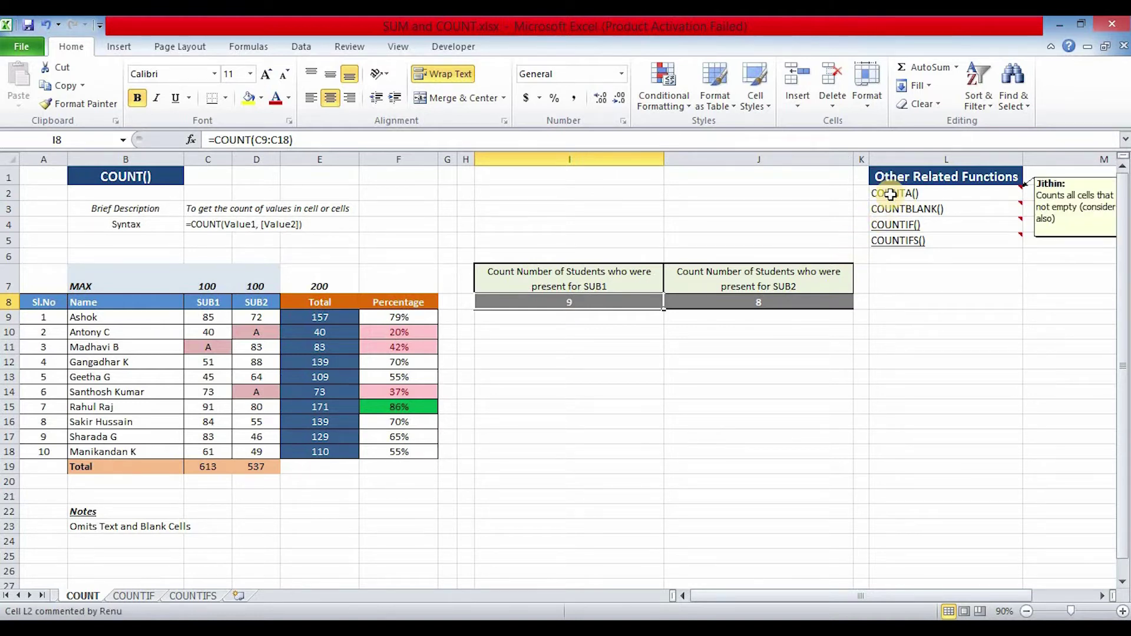
{"action": "left_click", "coordinate": [753, 419]}
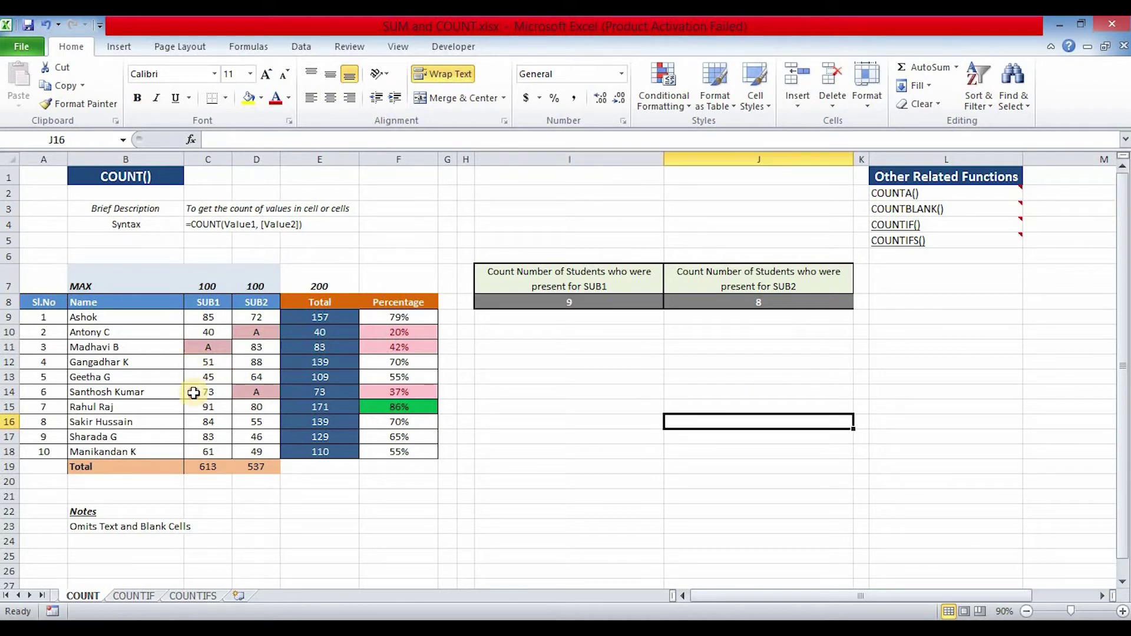
Step: Clear the SUB1 mark in C14 and enter =COUNTA(C9:C18) in I11 to count the non-empty cells
{"action": "left_click", "coordinate": [195, 392]}
{"action": "left_click", "coordinate": [237, 510]}
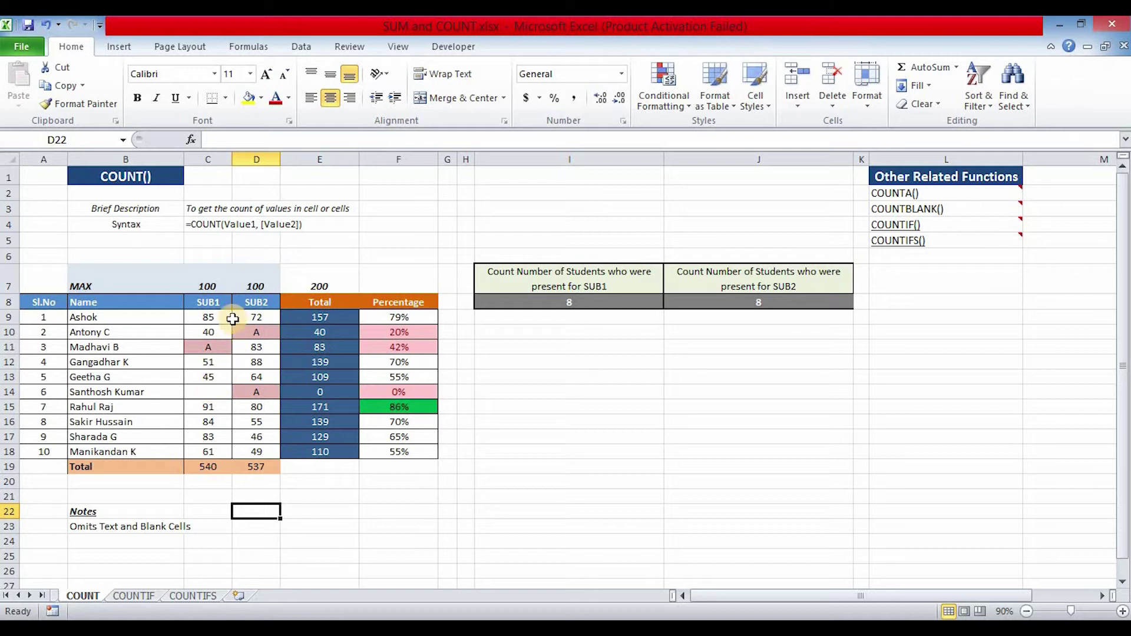
{"action": "left_click", "coordinate": [593, 344]}
{"action": "type", "text": "=COUNTA("}
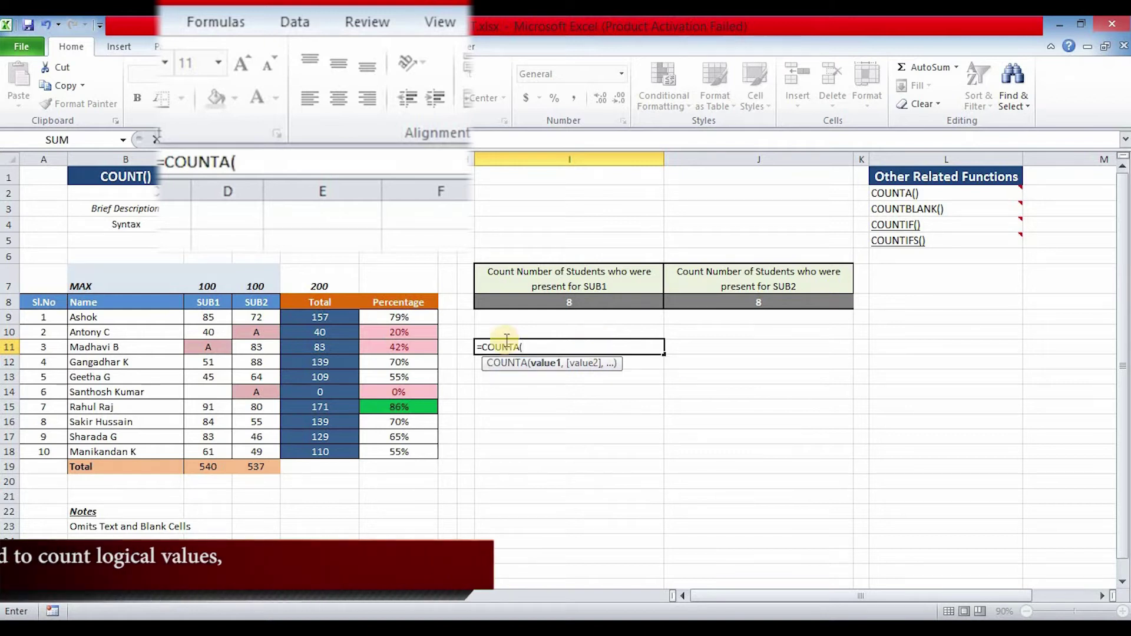
{"action": "left_click_drag", "start_coordinate": [207, 318], "coordinate": [218, 457]}
{"action": "type", "text": ")"}
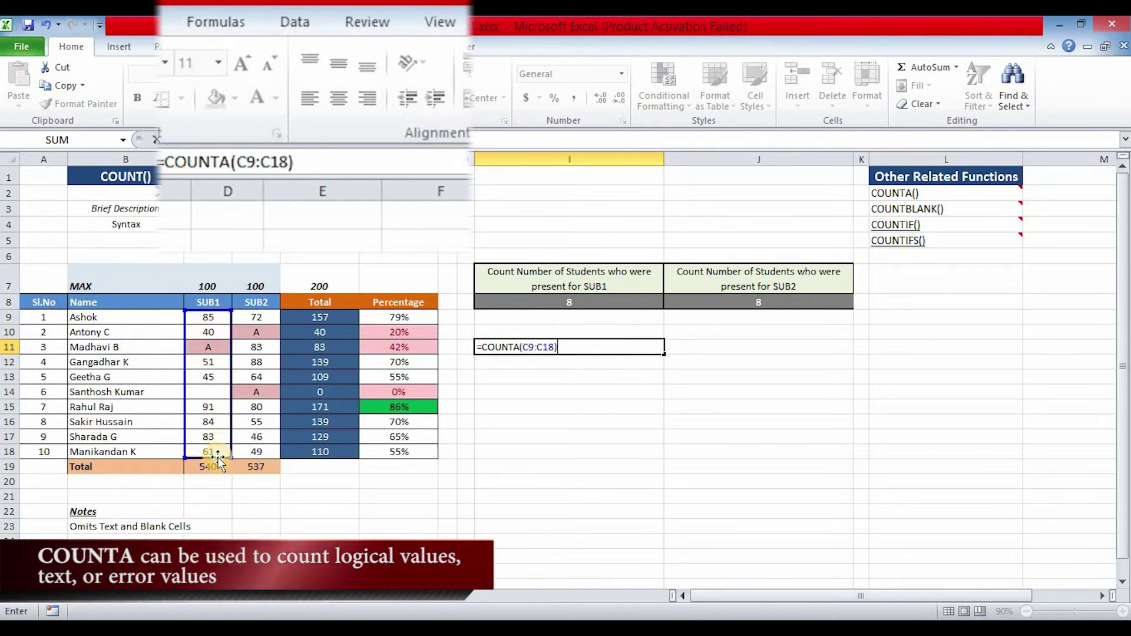
{"action": "key", "text": "Return"}
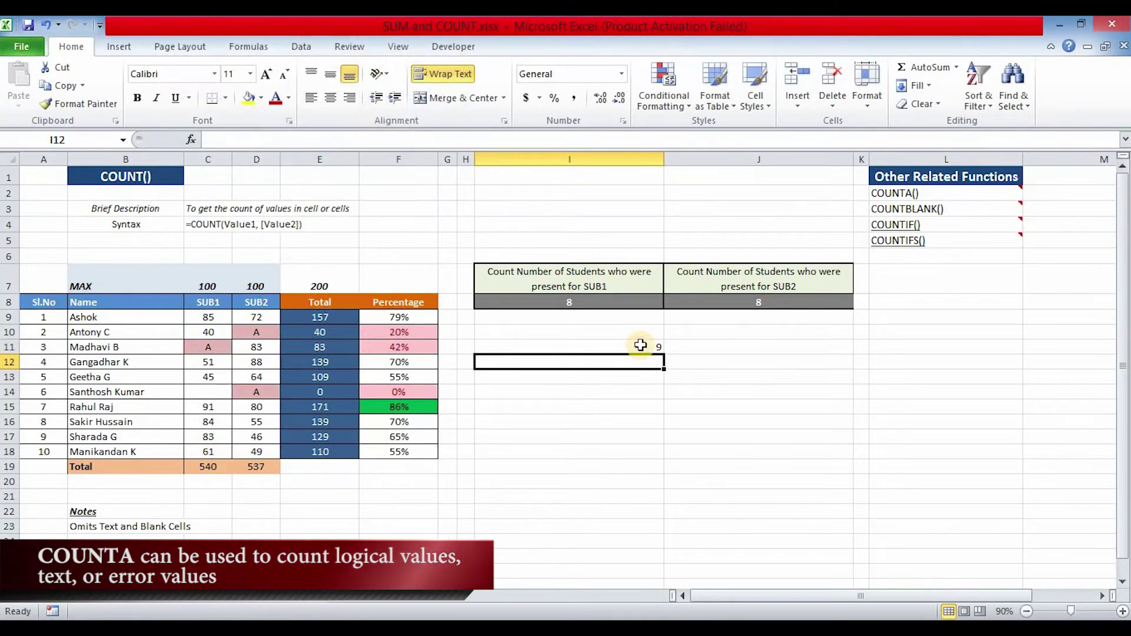
{"action": "left_click", "coordinate": [641, 347]}
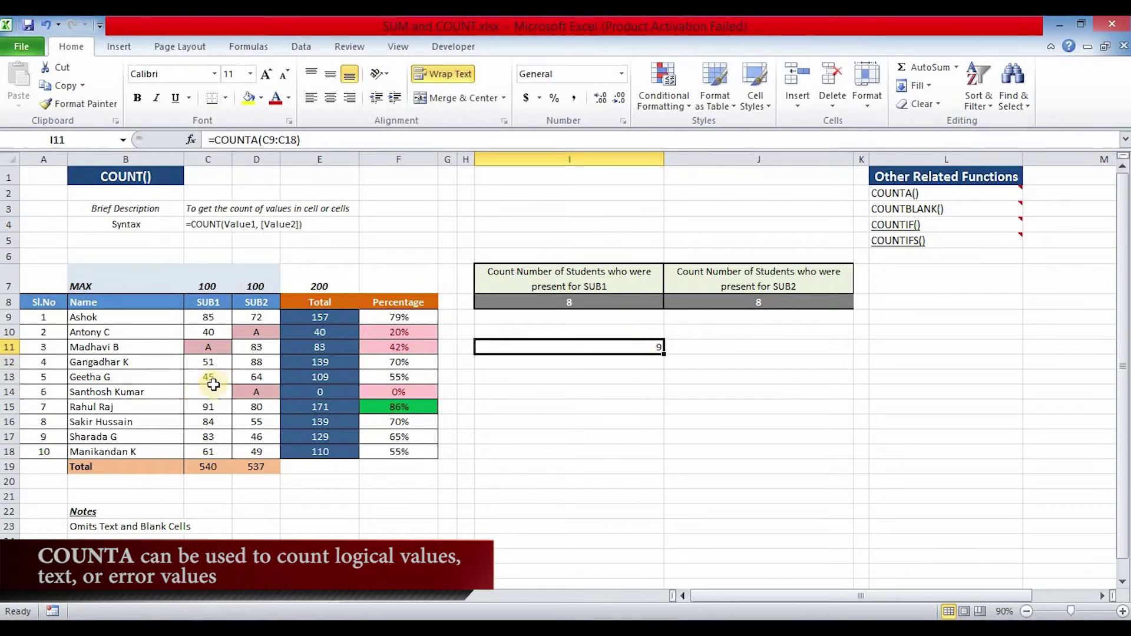
Step: Clear the SUB1 mark in C16 to leave another blank cell in the counted range
{"action": "left_click", "coordinate": [210, 392]}
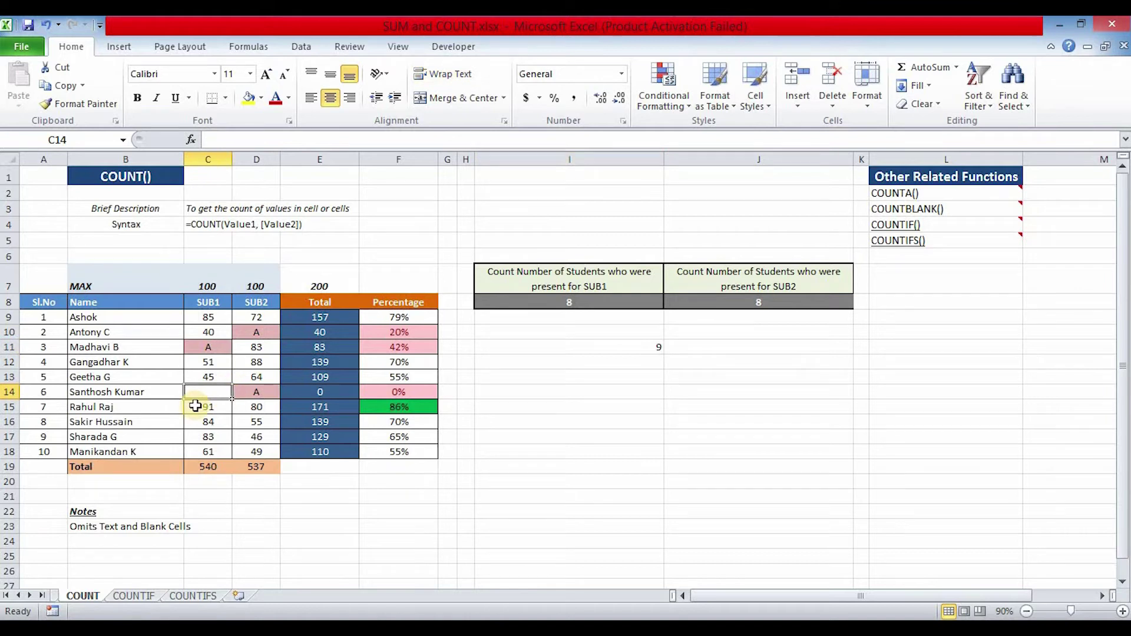
{"action": "left_click", "coordinate": [209, 420]}
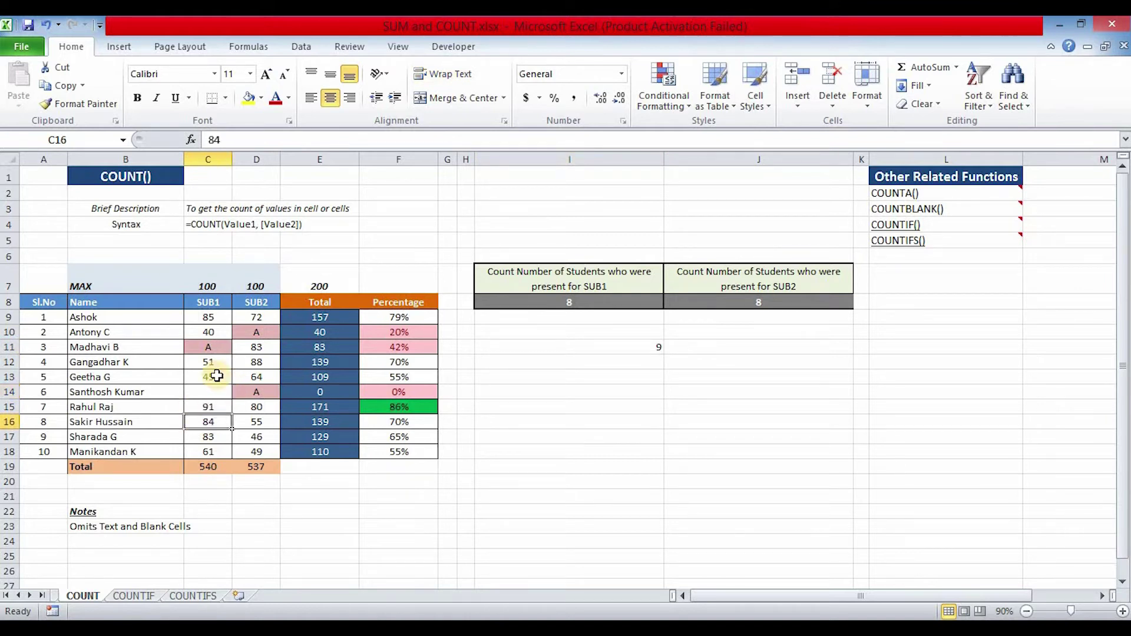
{"action": "key", "text": "Delete"}
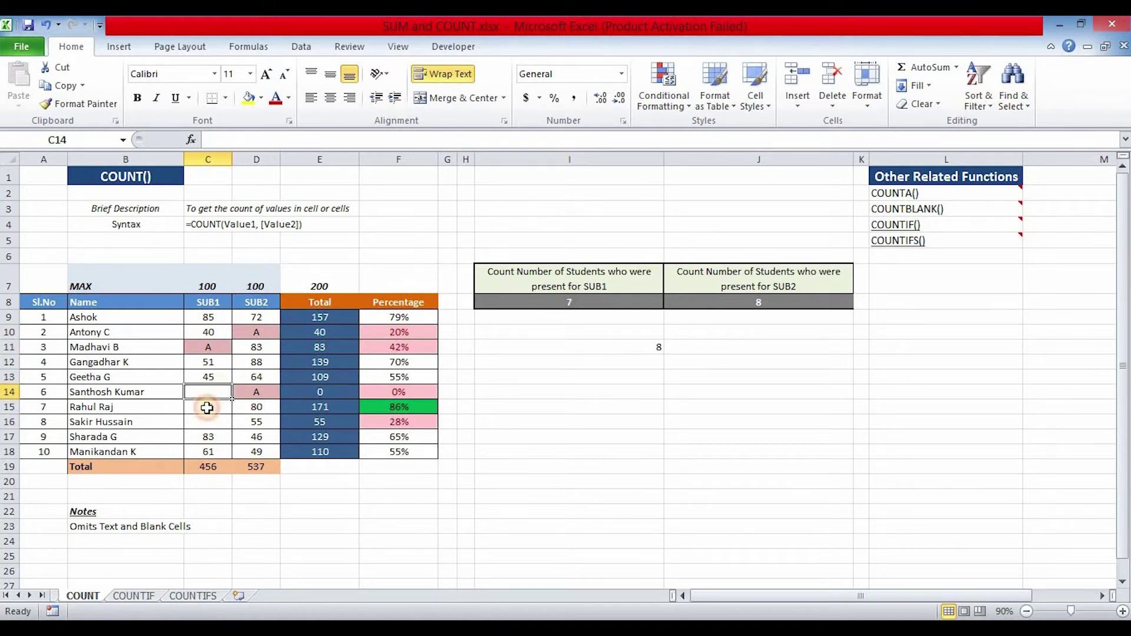
Step: Delete the COUNTA formula from I11
{"action": "left_click", "coordinate": [608, 342]}
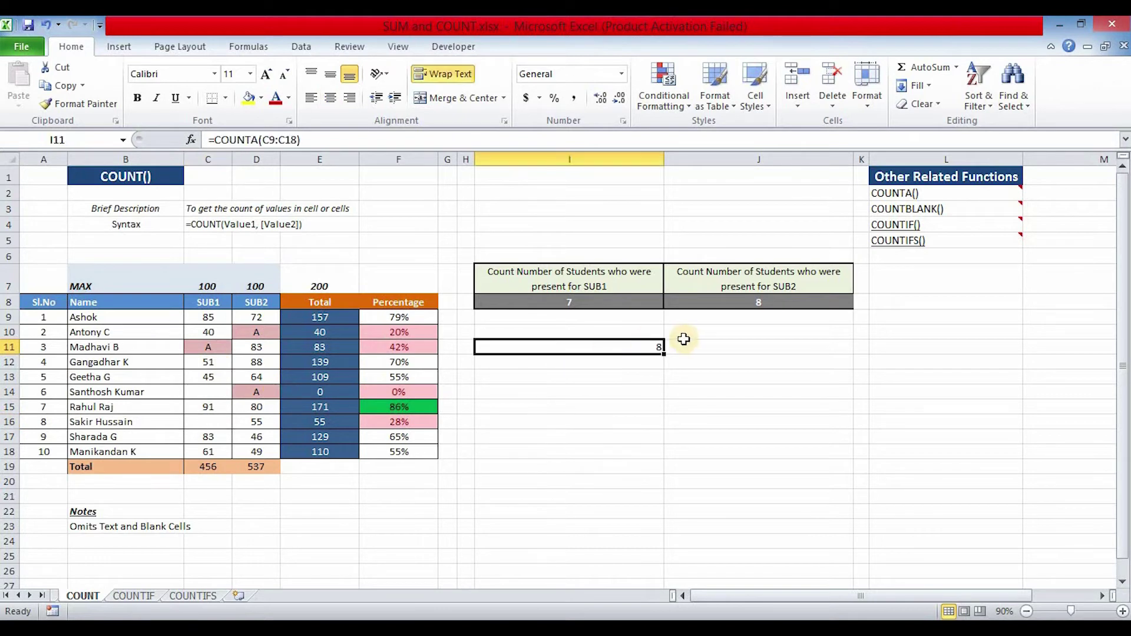
{"action": "key", "text": "Delete"}
{"action": "double_click", "coordinate": [614, 344]}
{"action": "key", "text": "Escape"}
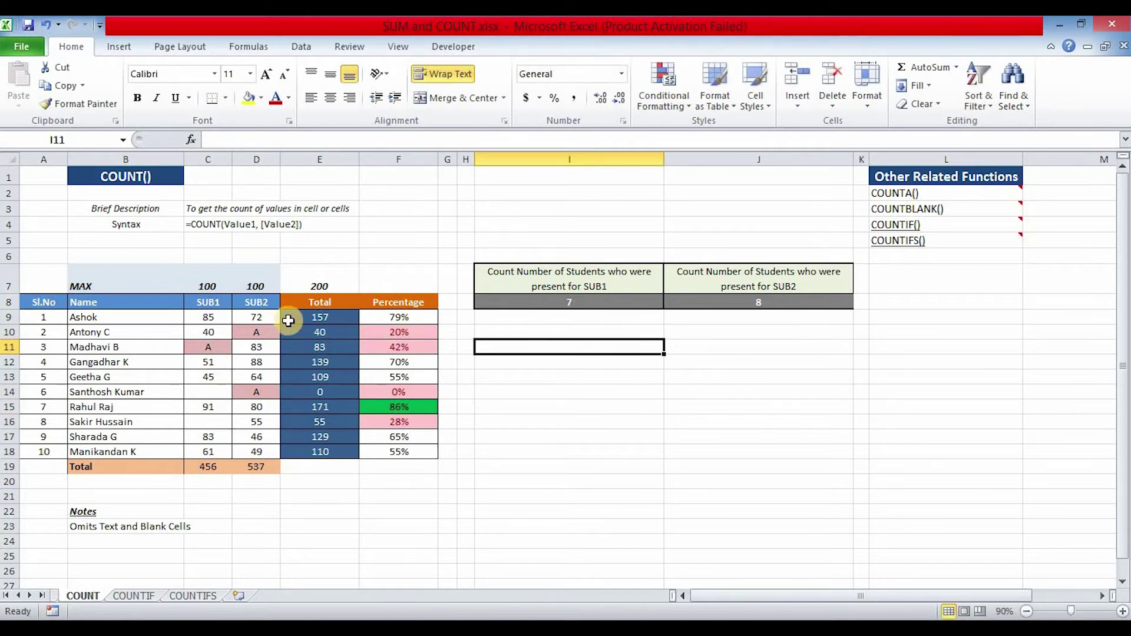
Step: Enter =COUNTBLANK(C9:C18) in I10 to count the blank SUB1 cells
{"action": "left_click_drag", "start_coordinate": [207, 317], "coordinate": [214, 440]}
{"action": "left_click", "coordinate": [576, 332]}
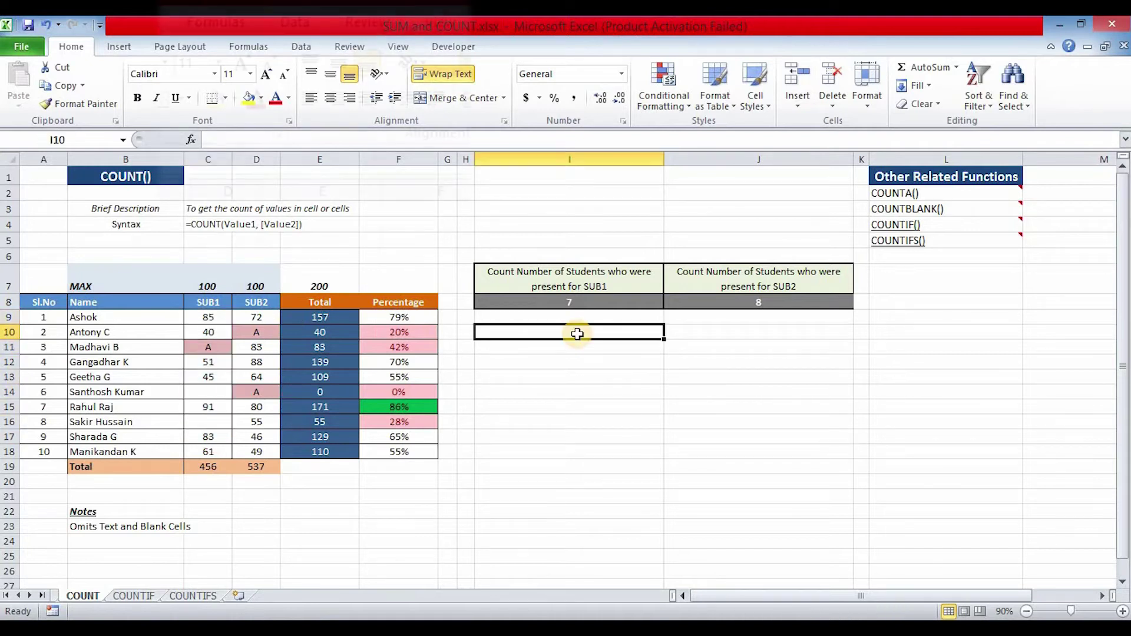
{"action": "type", "text": "=COUNTBLANK("}
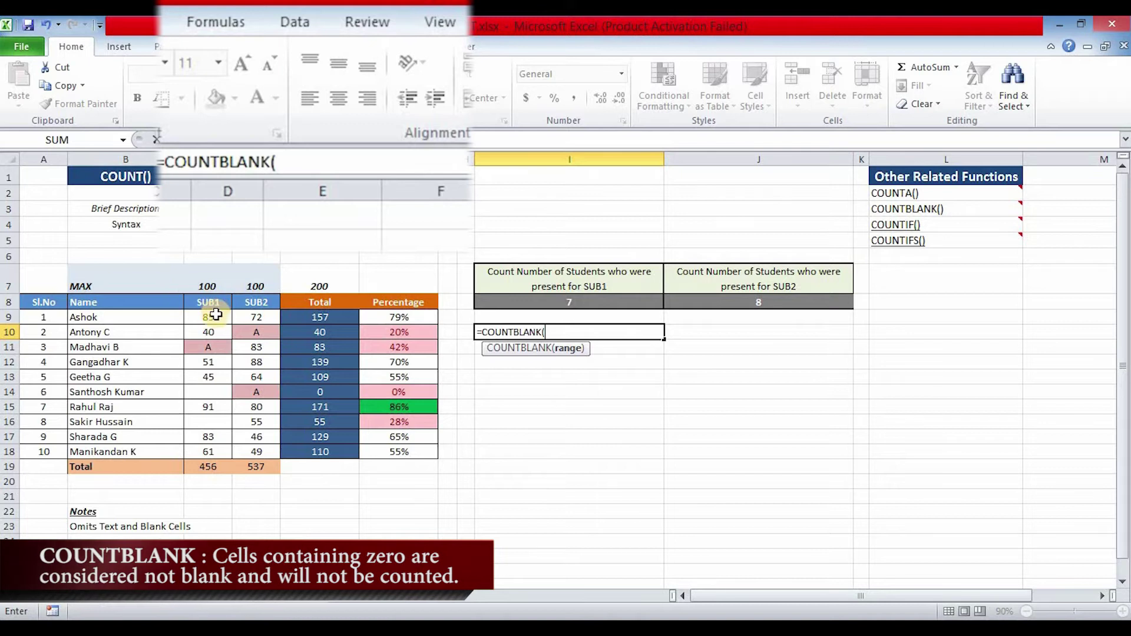
{"action": "left_click_drag", "start_coordinate": [208, 317], "coordinate": [215, 446]}
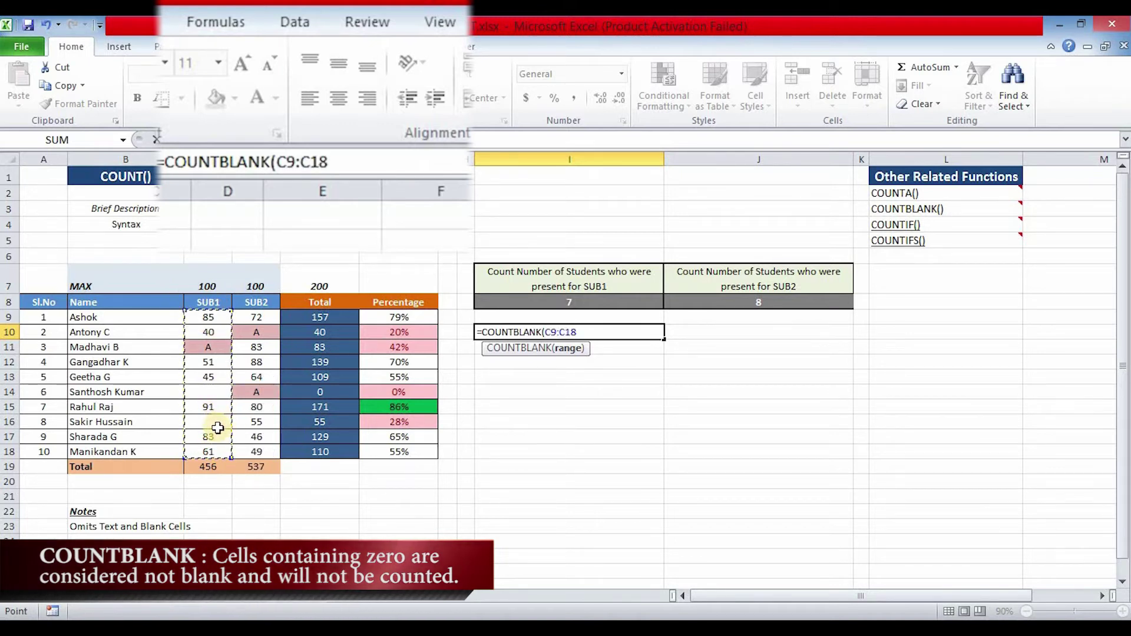
{"action": "type", "text": ")"}
{"action": "key", "text": "Return"}
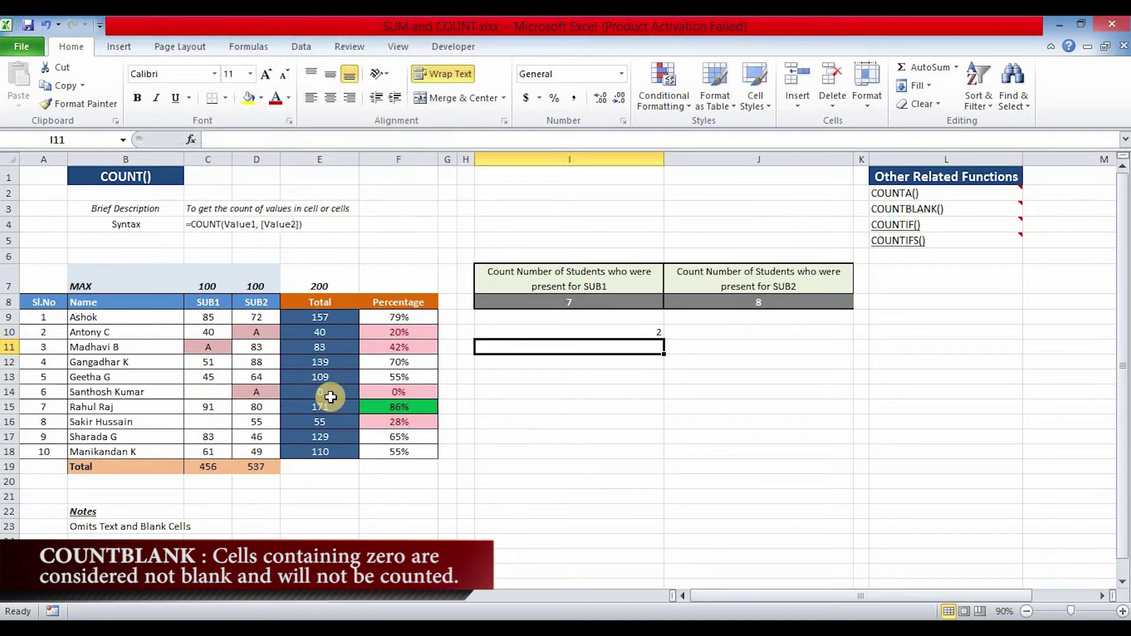
Step: Delete the COUNTBLANK formula from I10
{"action": "left_click", "coordinate": [627, 330]}
{"action": "key", "text": "Delete"}
{"action": "left_click", "coordinate": [578, 388]}
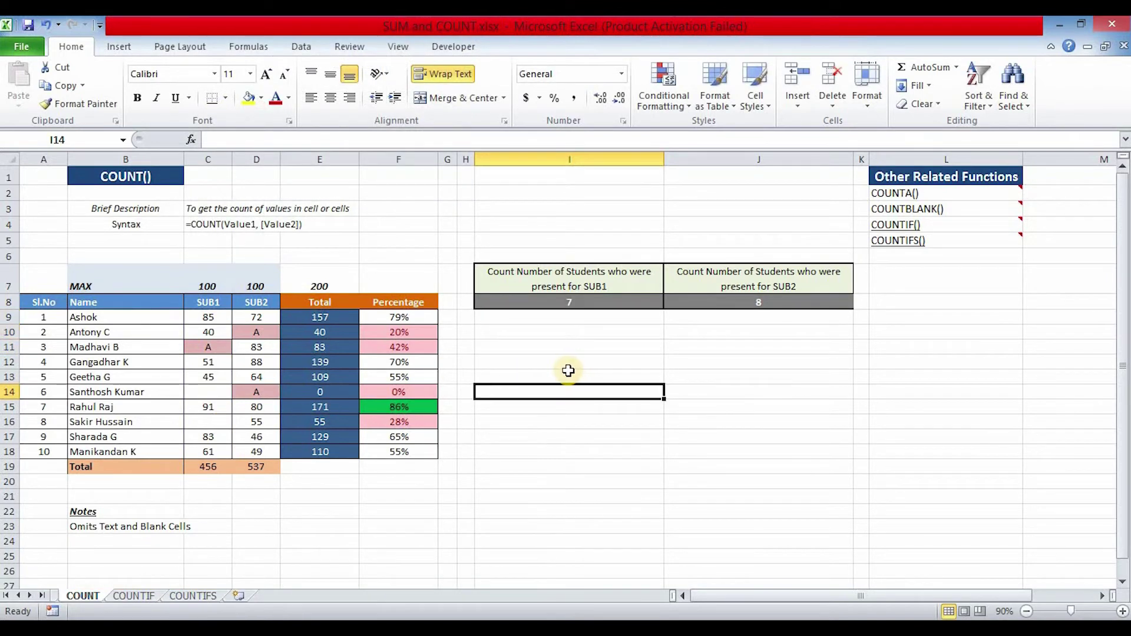
{"action": "left_click", "coordinate": [645, 317]}
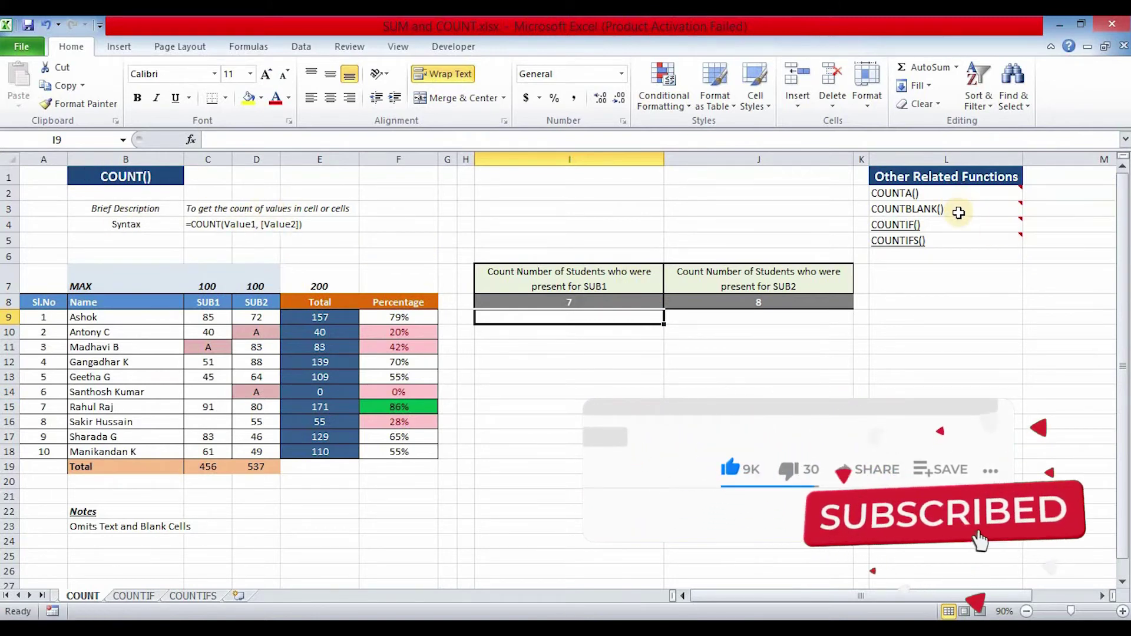
Step: On the COUNTIF sheet, enter =COUNTIF(F9:F18,">50%") in L8 to count students who got more than 50%
{"action": "mouse_move", "coordinate": [913, 216]}
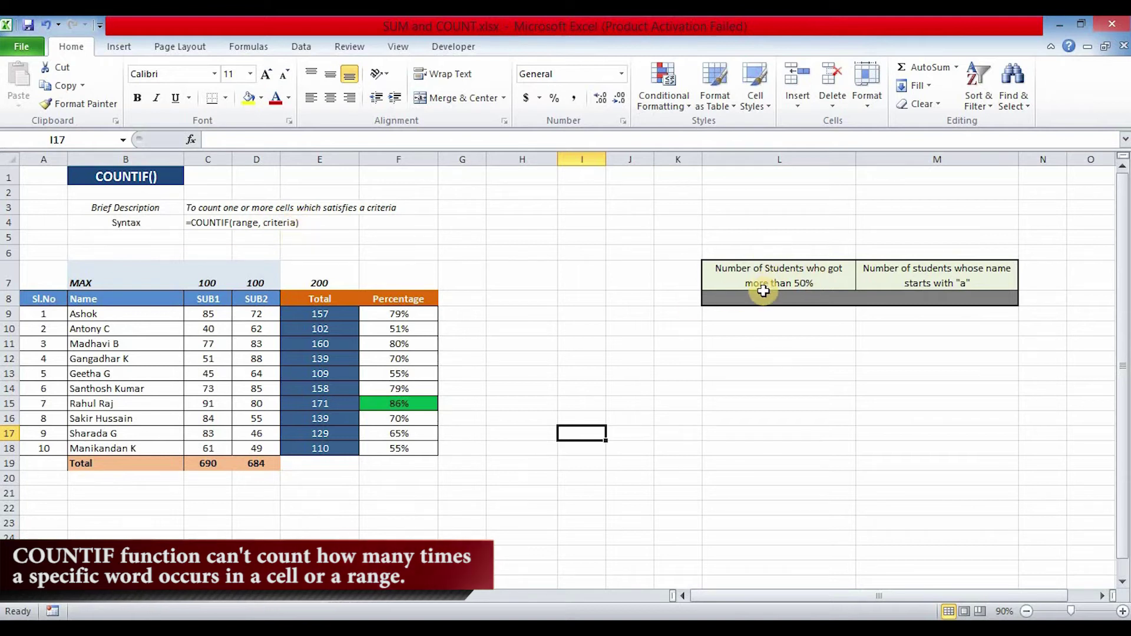
{"action": "left_click", "coordinate": [826, 293]}
{"action": "type", "text": "=COUNT"}
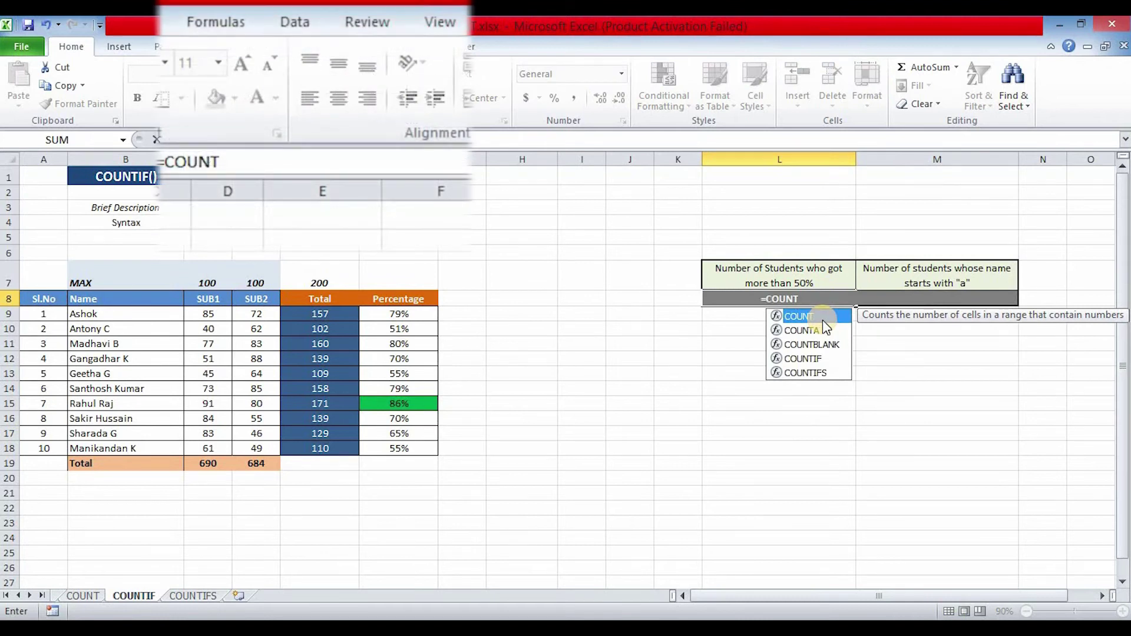
{"action": "type", "text": "IF("}
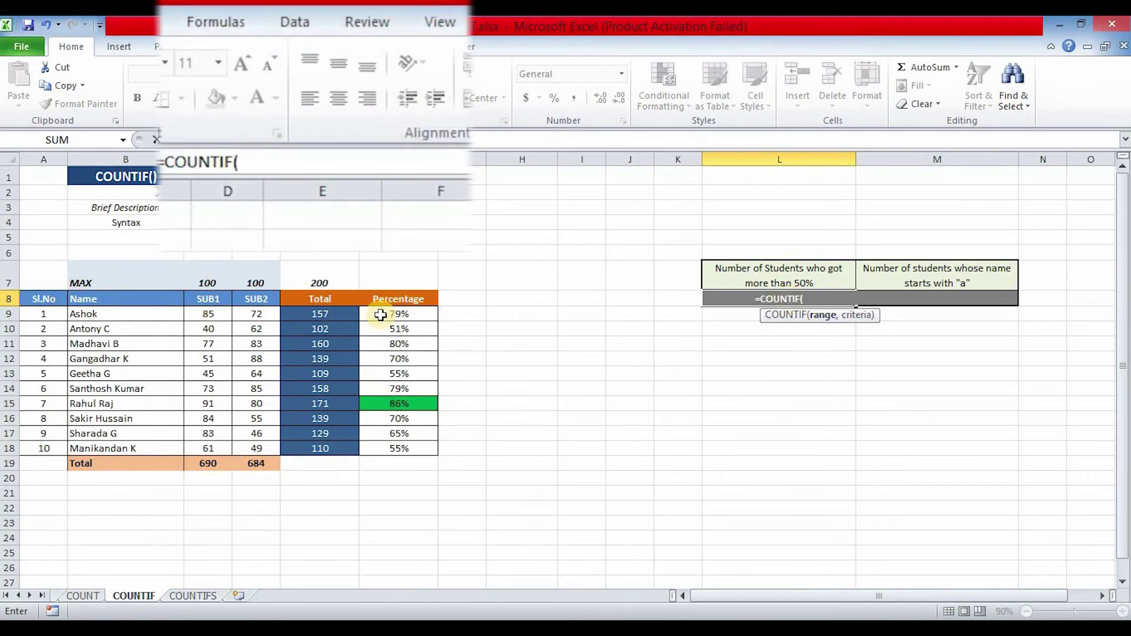
{"action": "left_click_drag", "start_coordinate": [391, 316], "coordinate": [407, 450]}
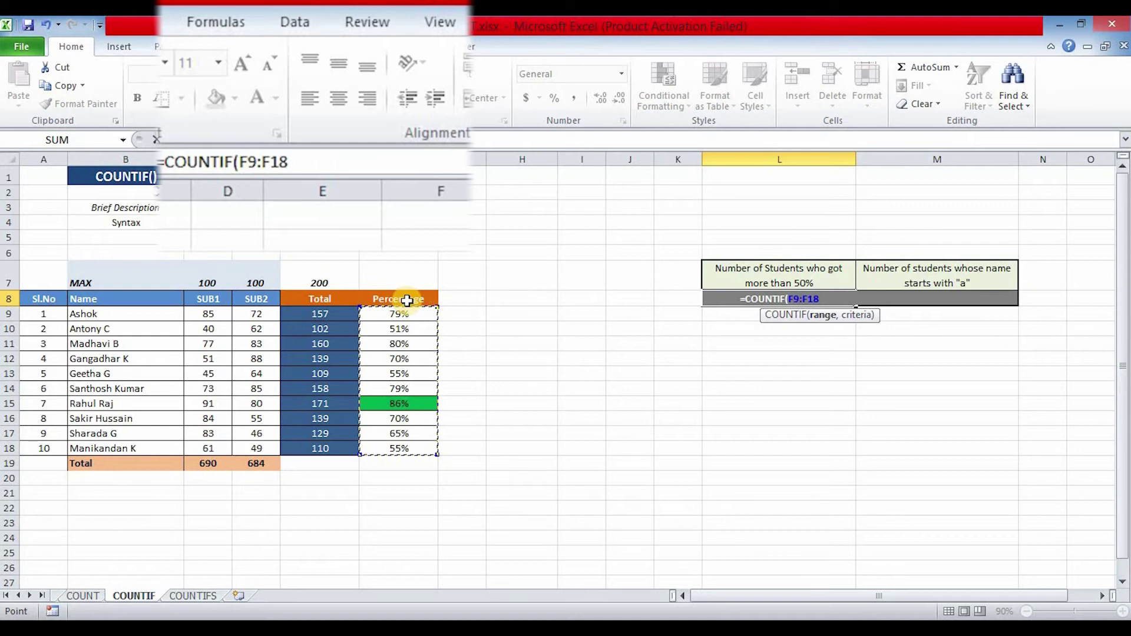
{"action": "type", "text": ",\">"}
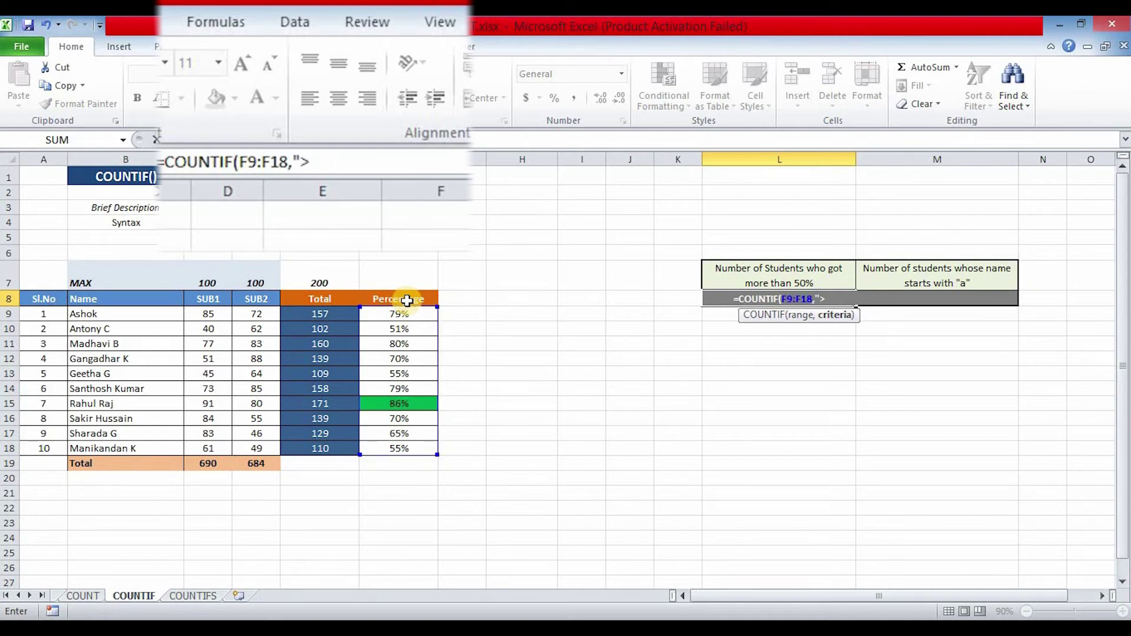
{"action": "type", "text": "50%"}
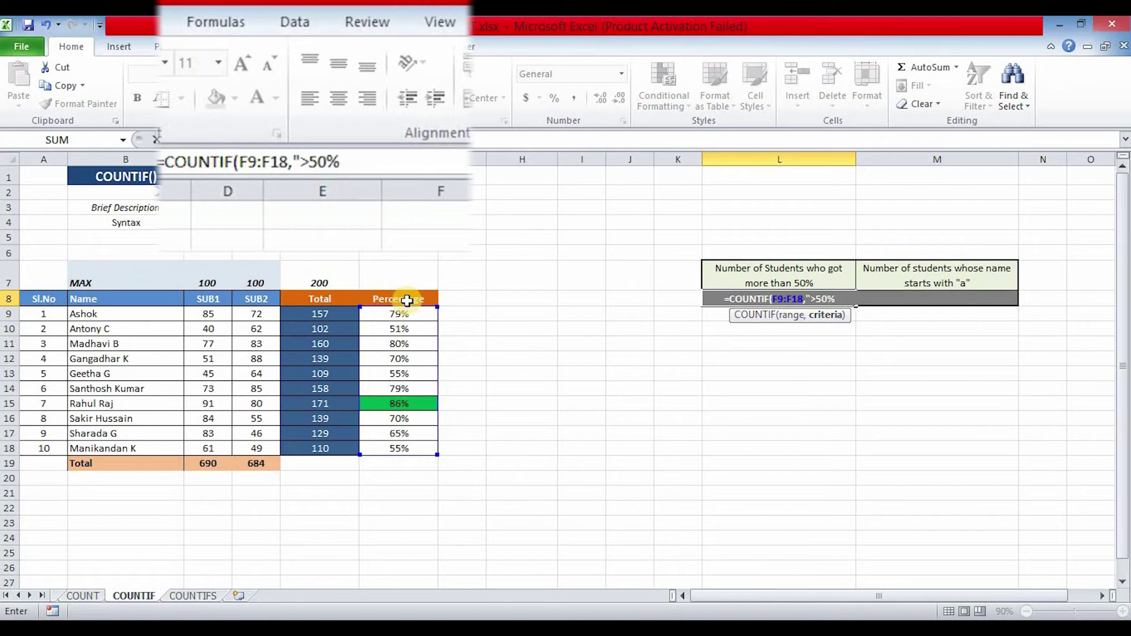
{"action": "type", "text": "\""}
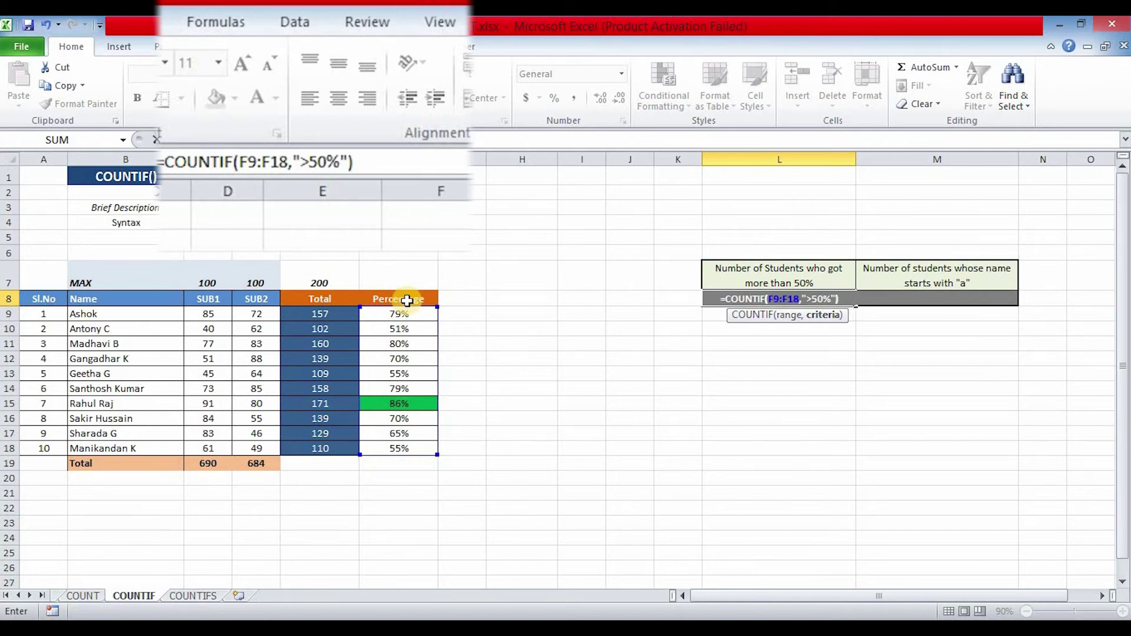
{"action": "key", "text": "Return"}
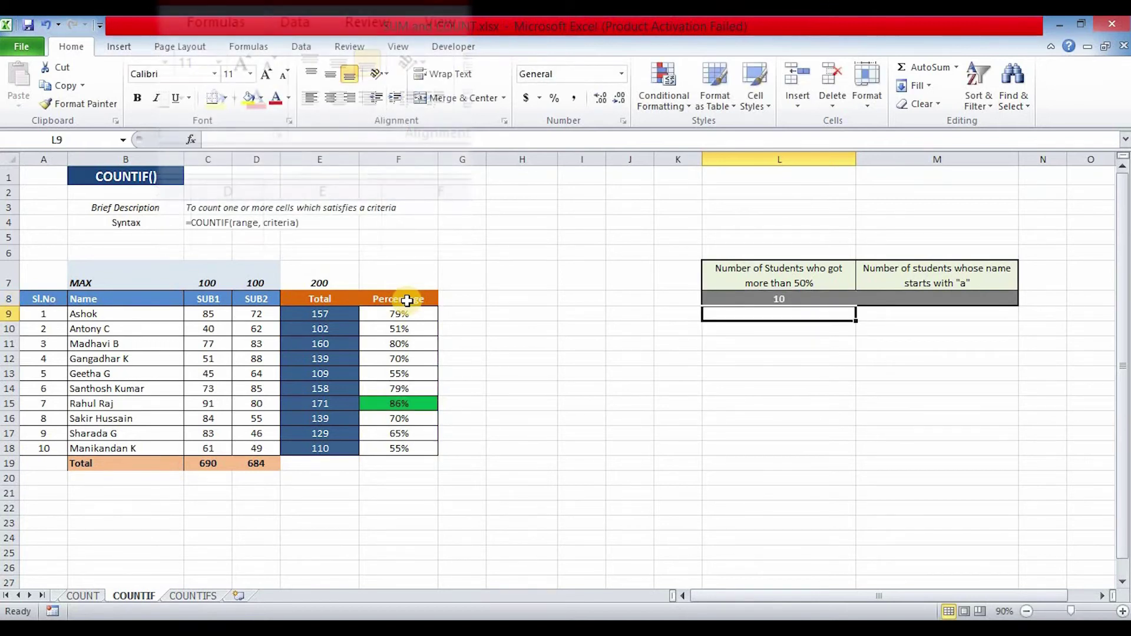
Step: Apply filters to the marks table's header row, from Sl.No to Percentage
{"action": "left_click", "coordinate": [407, 301]}
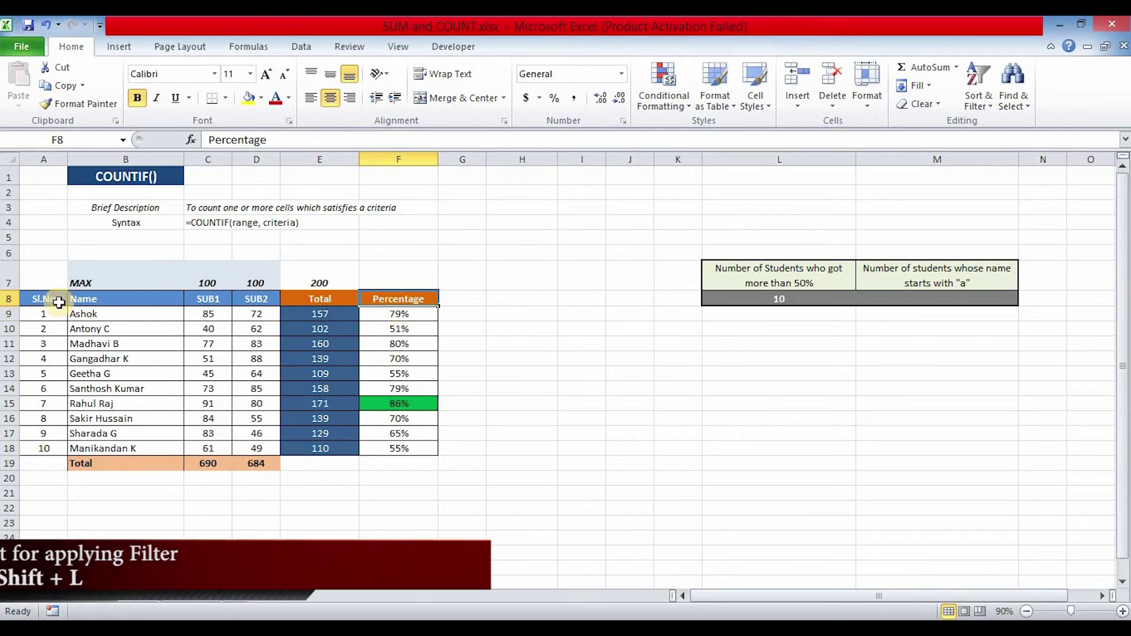
{"action": "left_click", "coordinate": [59, 303], "text": "shift"}
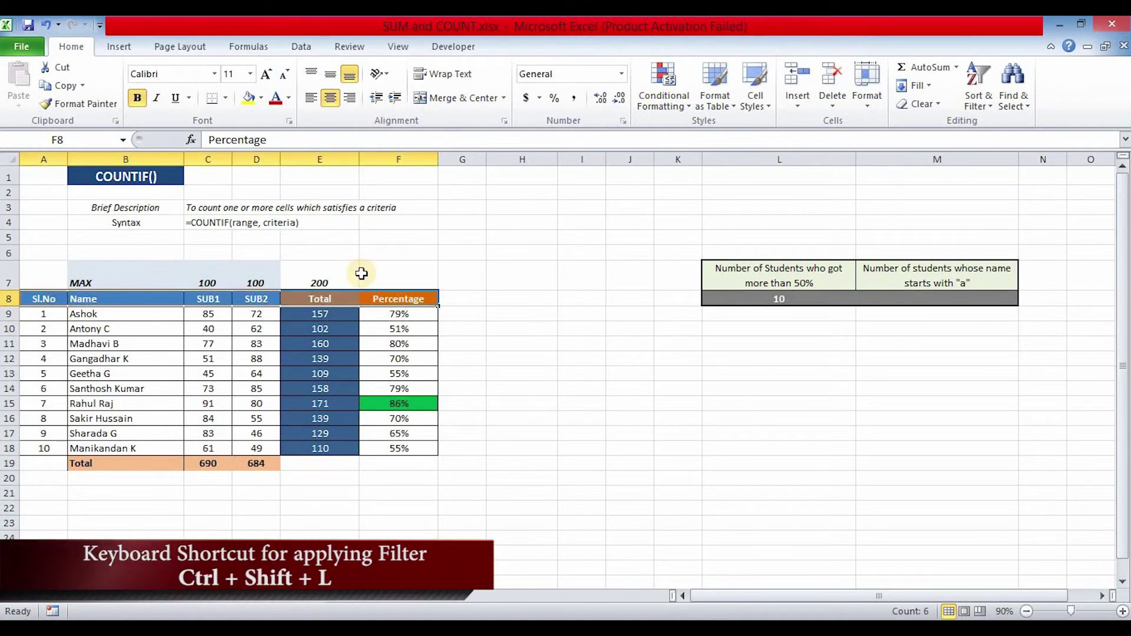
{"action": "key", "text": "ctrl+shift+l"}
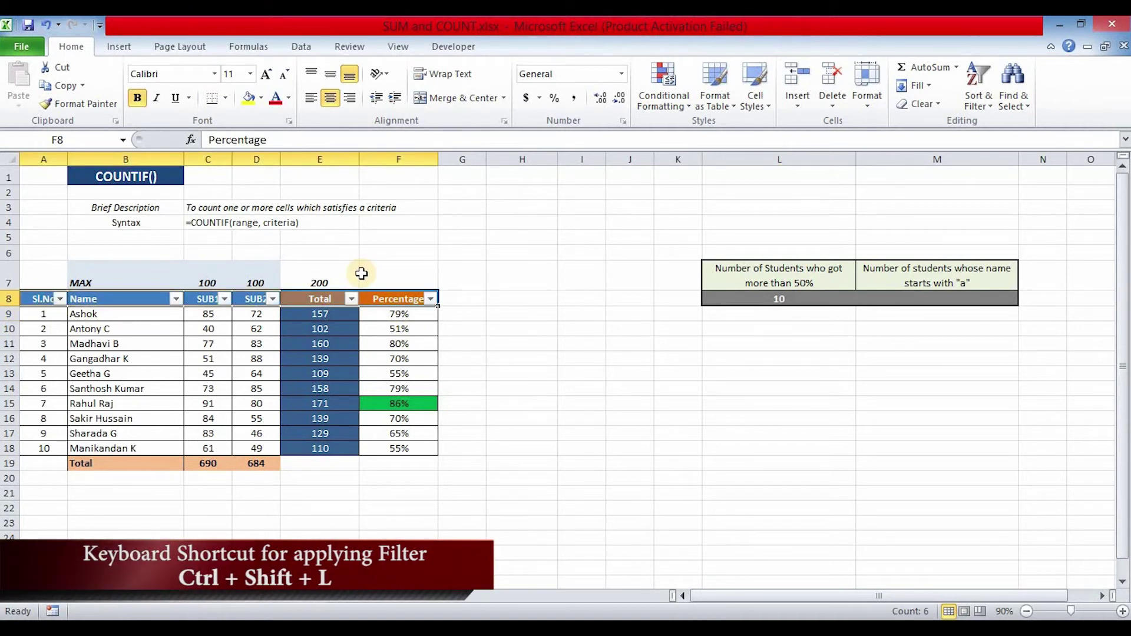
Step: Try to filter the Percentage column to only 51%, 55% and 65%
{"action": "left_click", "coordinate": [431, 301]}
{"action": "left_click", "coordinate": [250, 438]}
{"action": "left_click", "coordinate": [251, 450]}
{"action": "left_click", "coordinate": [251, 465]}
{"action": "left_click", "coordinate": [250, 477]}
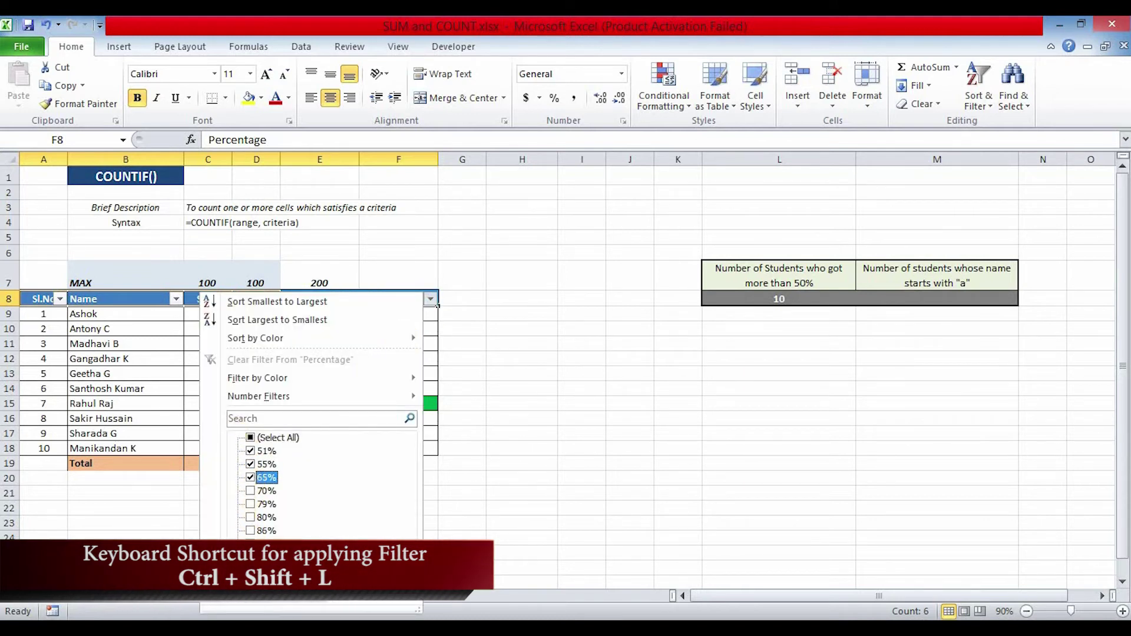
{"action": "left_click", "coordinate": [386, 589]}
{"action": "left_click", "coordinate": [780, 299]}
Step: Enter =COUNTIF(B9:B18,"A*") in M8 to count students whose name starts with A
{"action": "left_click", "coordinate": [943, 299]}
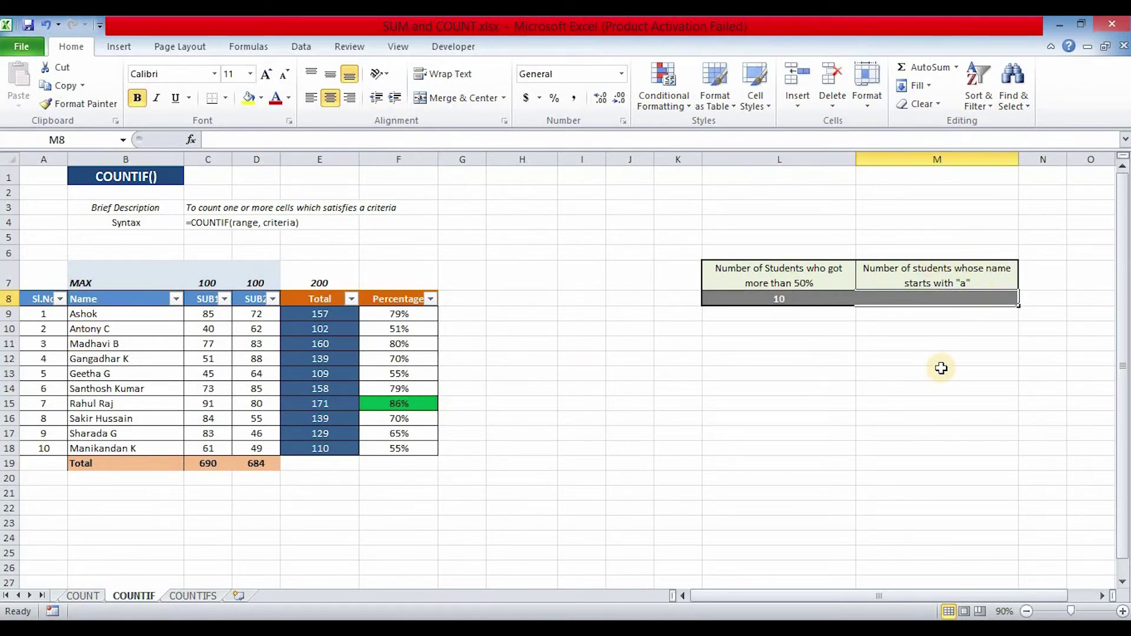
{"action": "type", "text": "=COUN"}
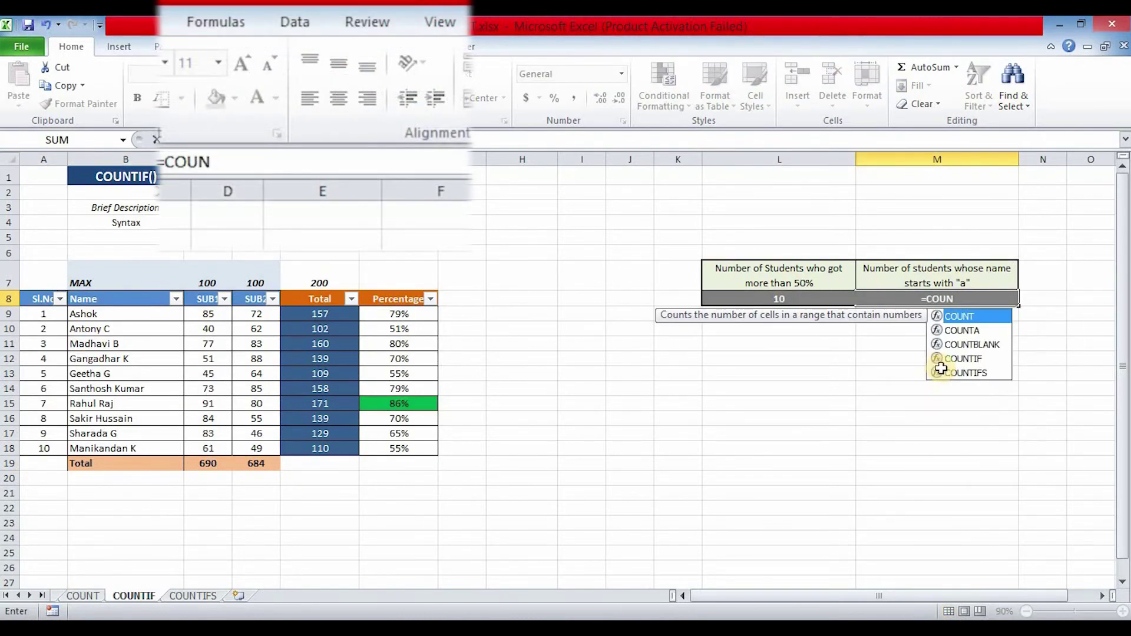
{"action": "type", "text": "TIF("}
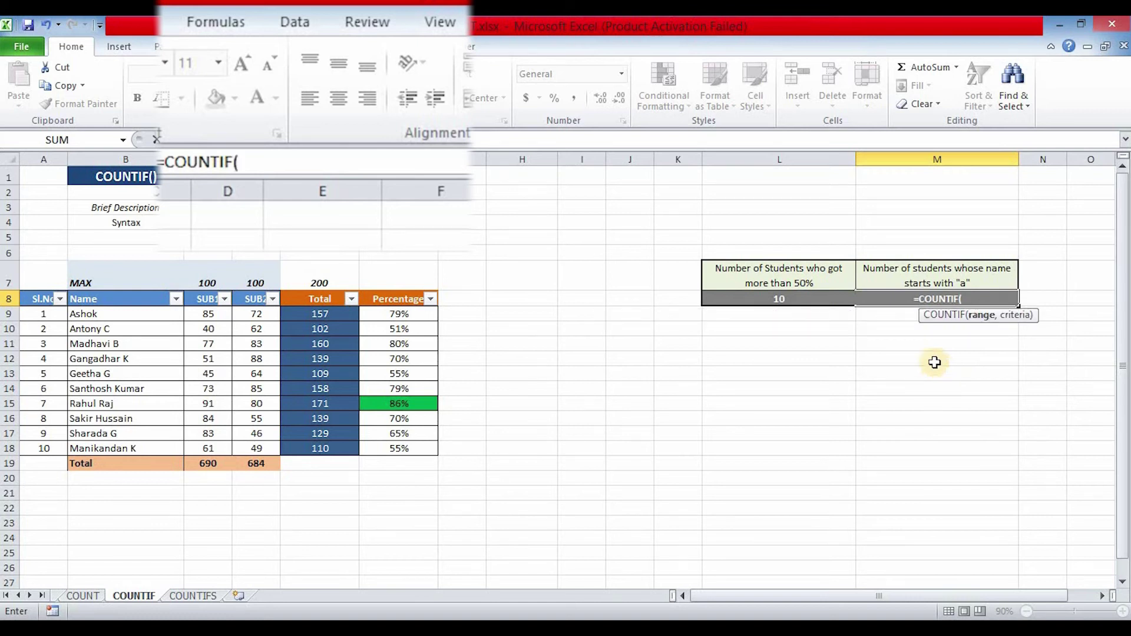
{"action": "left_click_drag", "start_coordinate": [118, 314], "coordinate": [118, 448]}
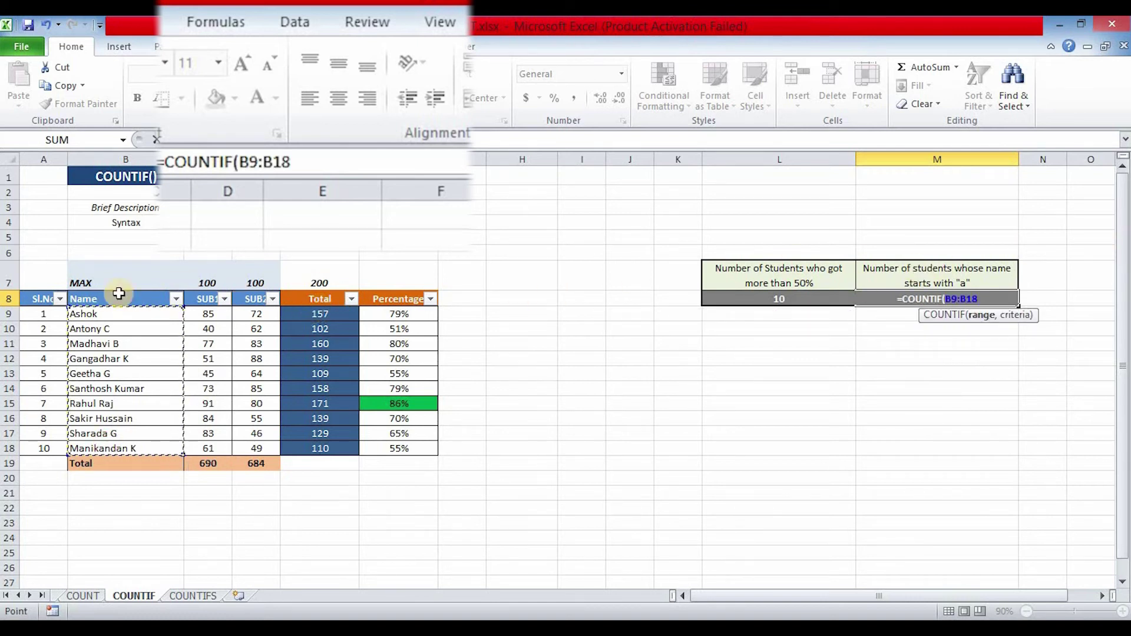
{"action": "type", "text": ","}
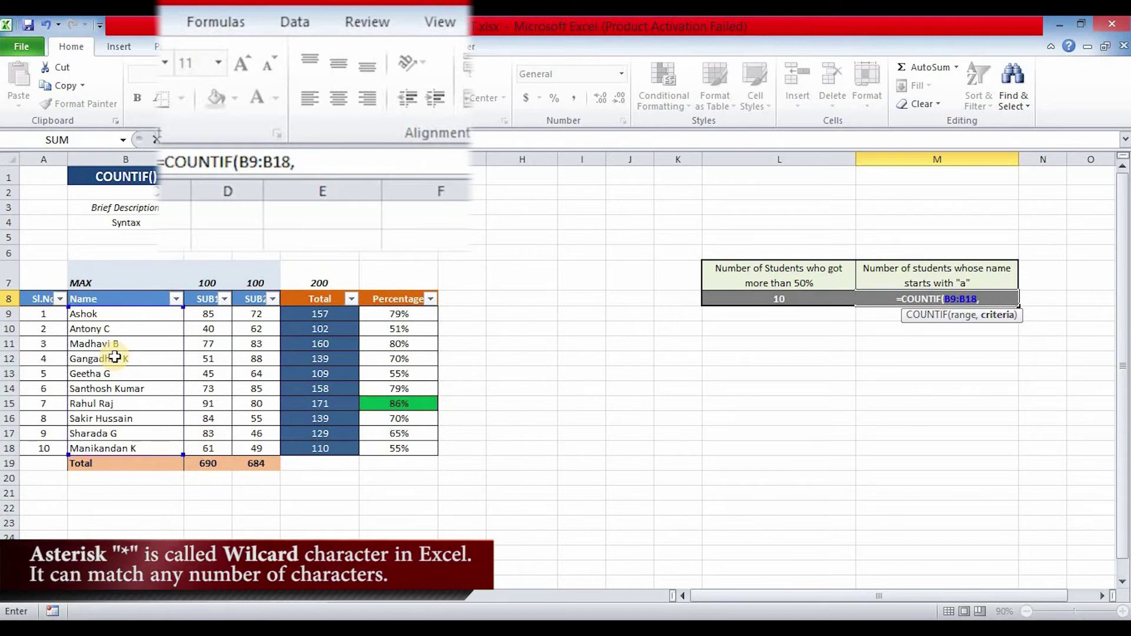
{"action": "type", "text": "\"A*\""}
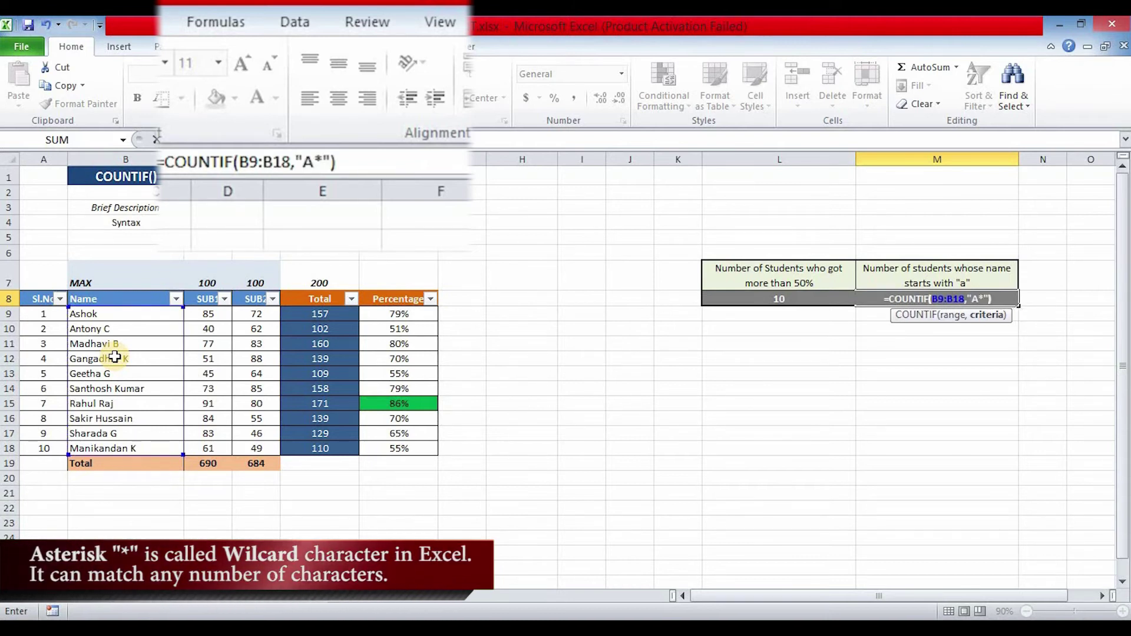
{"action": "key", "text": "Return"}
{"action": "key", "text": "Down"}
{"action": "left_click", "coordinate": [819, 298]}
{"action": "left_click", "coordinate": [630, 404]}
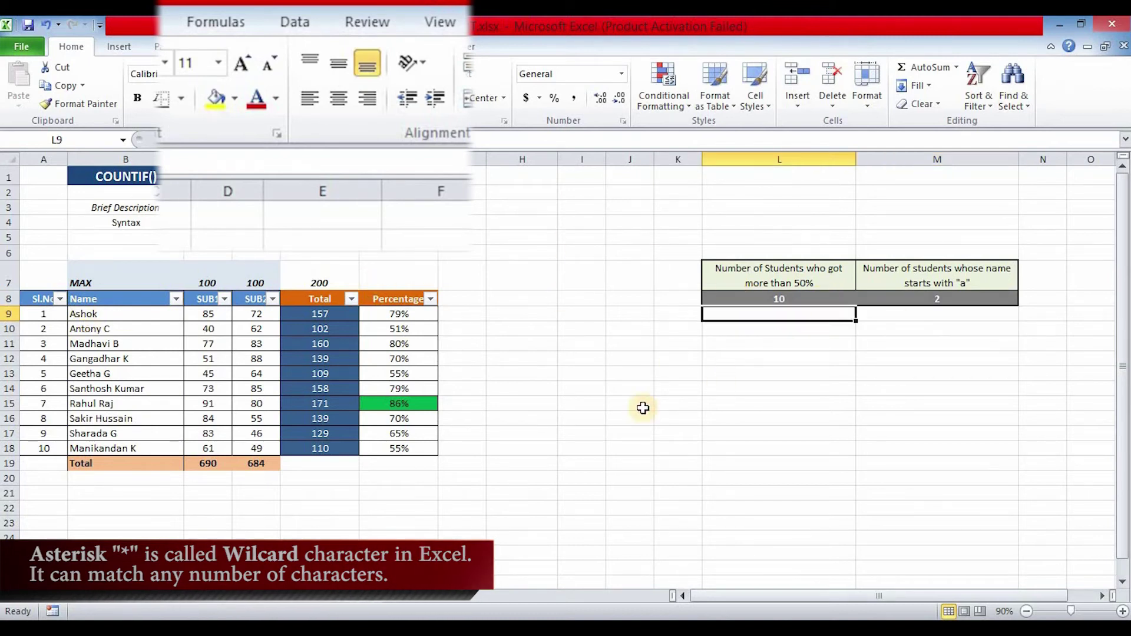
Step: On the COUNTIFS sheet, enter =COUNTIFS(B9:B18,"A*",F9:F18,">70%") in L8 to count students whose name starts with A and who got more than 70%
{"action": "left_click", "coordinate": [191, 597]}
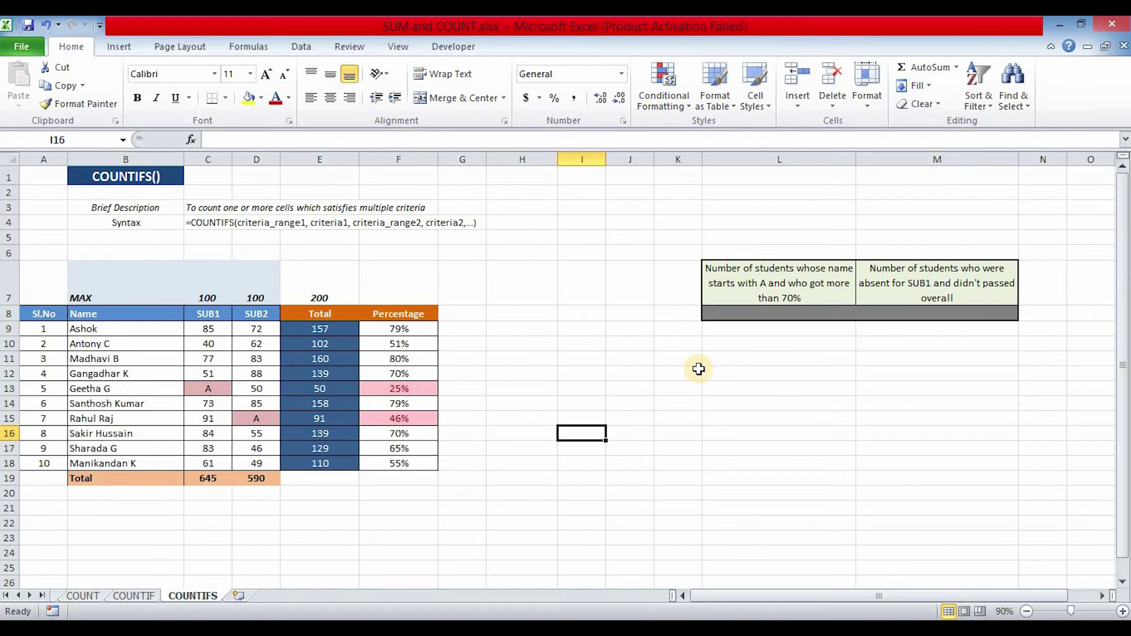
{"action": "left_click", "coordinate": [769, 313]}
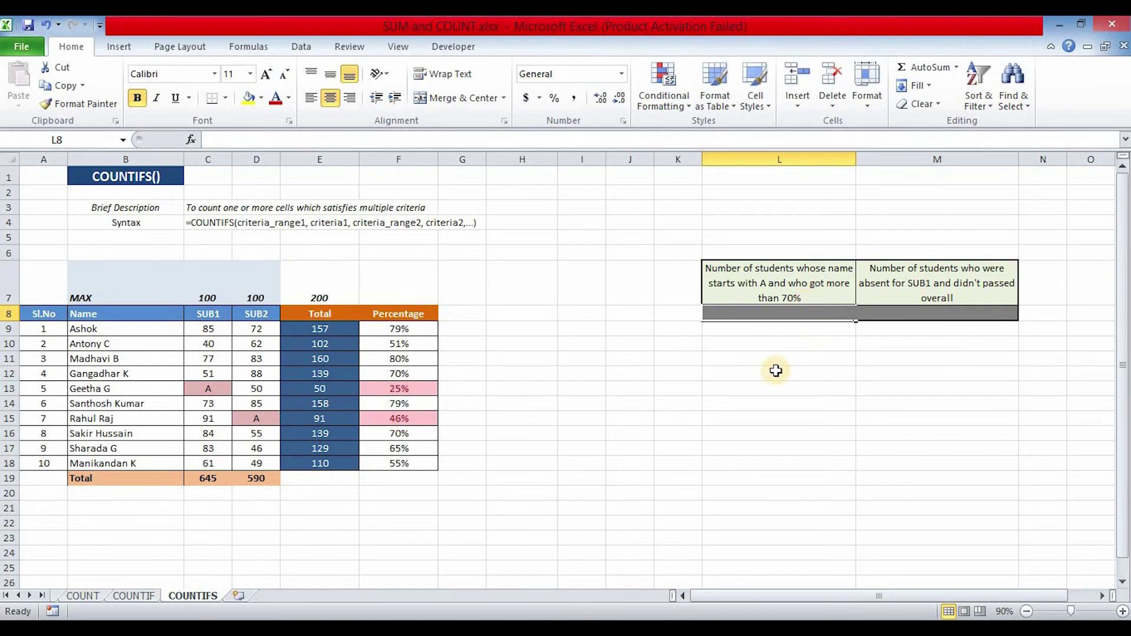
{"action": "type", "text": "=COUN"}
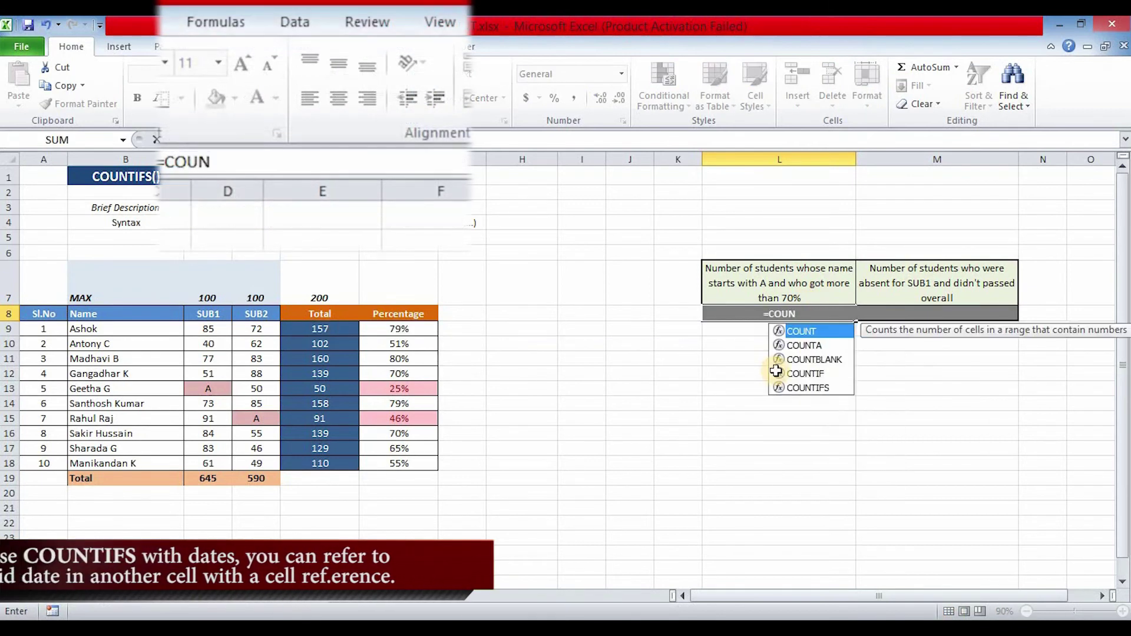
{"action": "type", "text": "TIFS("}
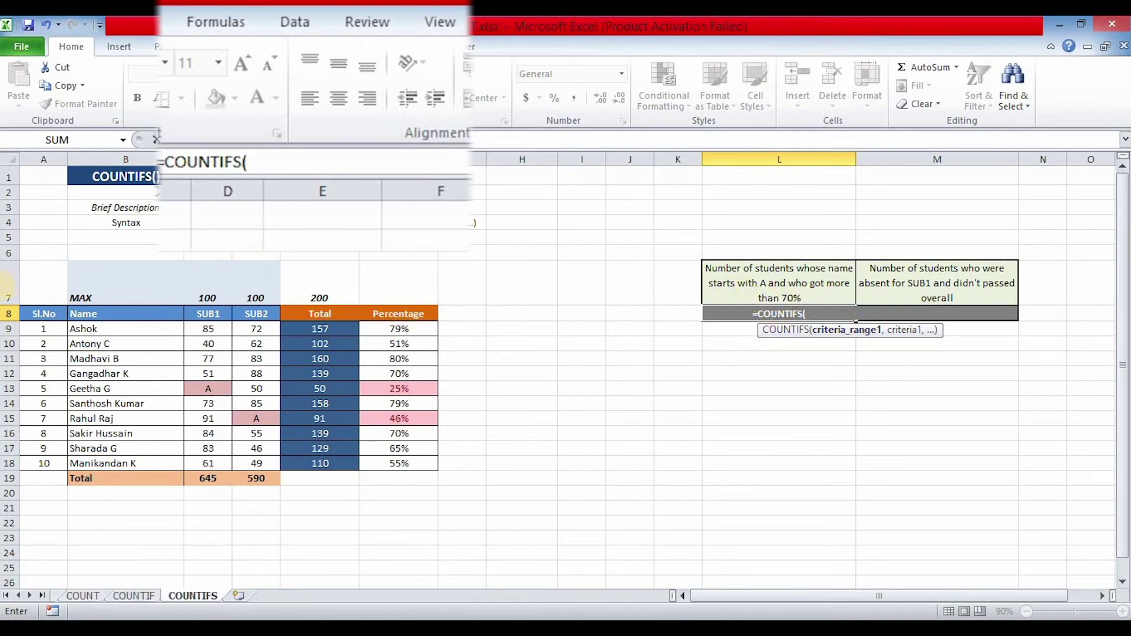
{"action": "left_click_drag", "start_coordinate": [83, 328], "coordinate": [105, 465]}
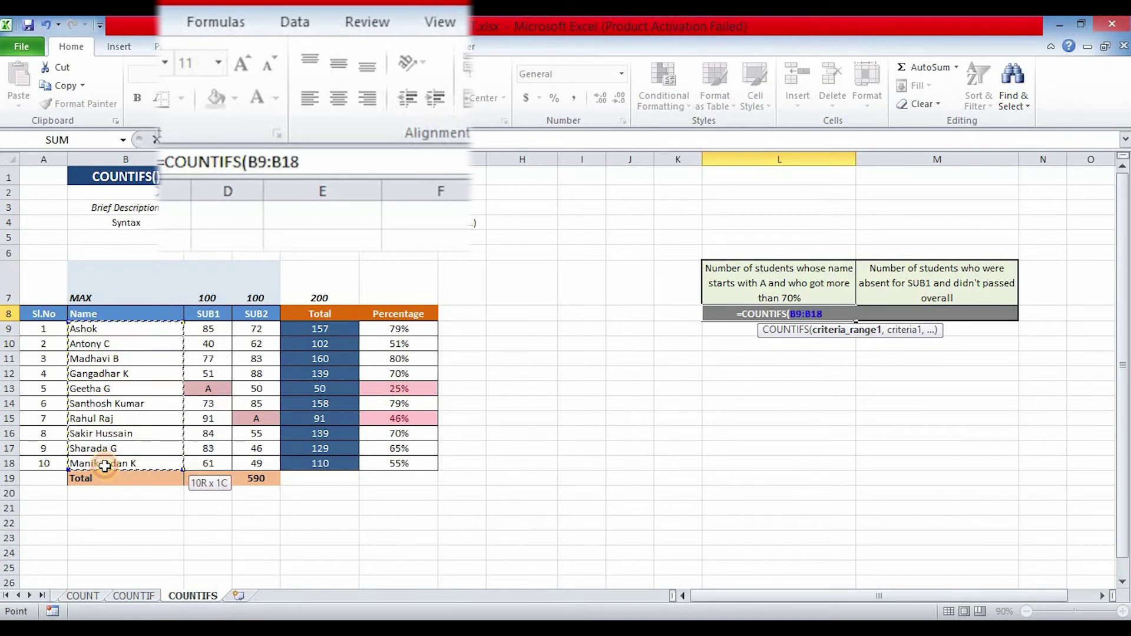
{"action": "type", "text": ",\"A*\","}
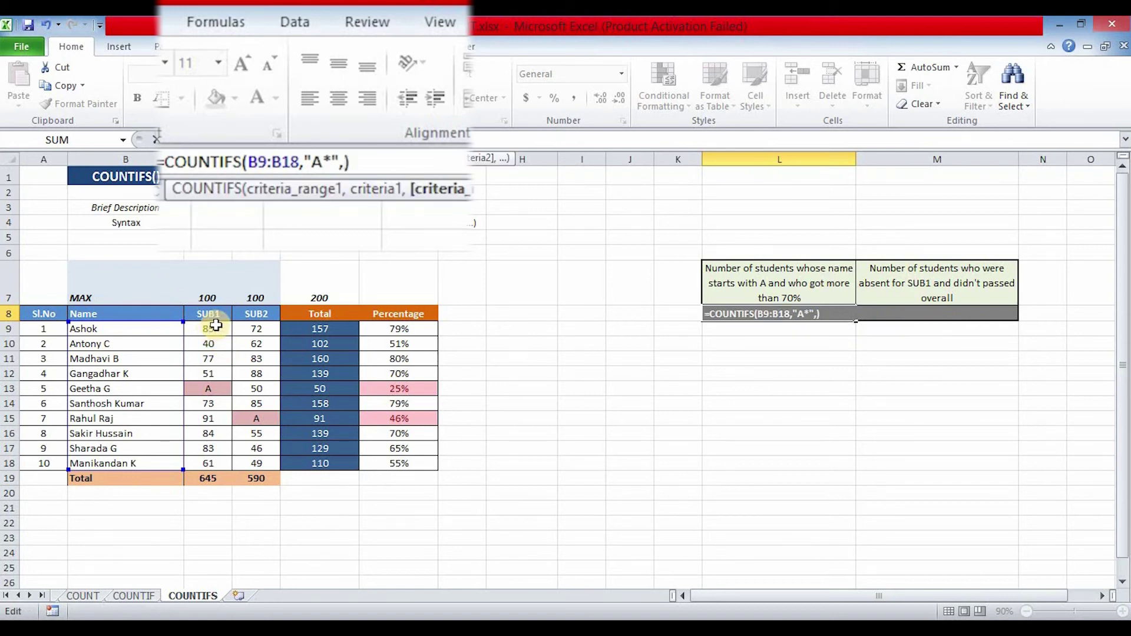
{"action": "left_click_drag", "start_coordinate": [393, 331], "coordinate": [399, 463]}
{"action": "type", "text": ","}
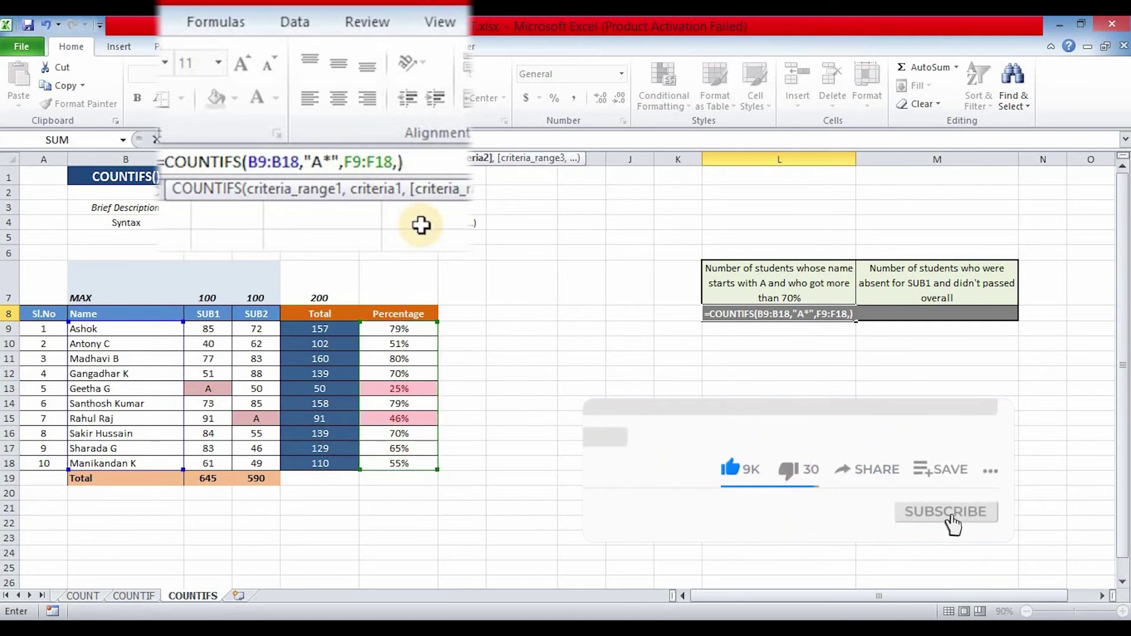
{"action": "type", "text": "\">"}
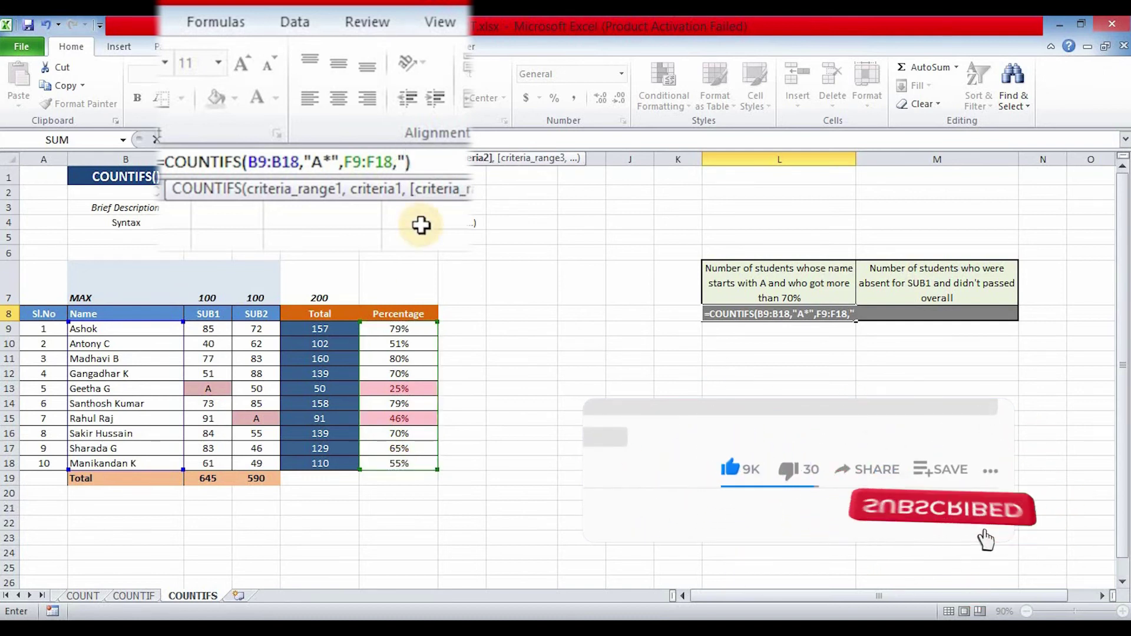
{"action": "type", "text": "70"}
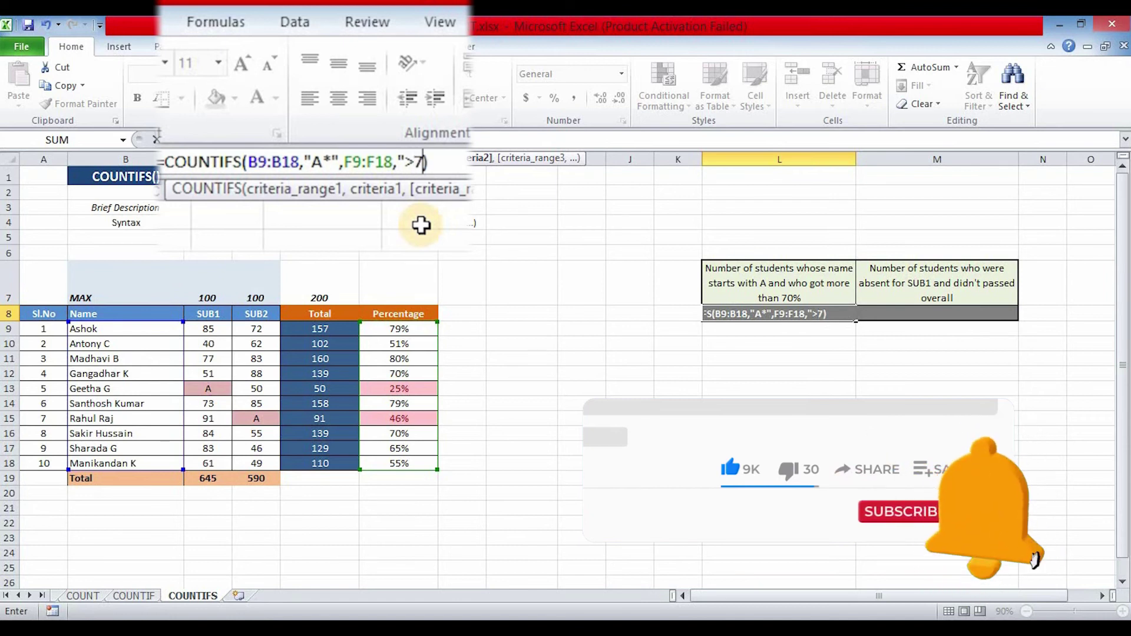
{"action": "type", "text": "%"}
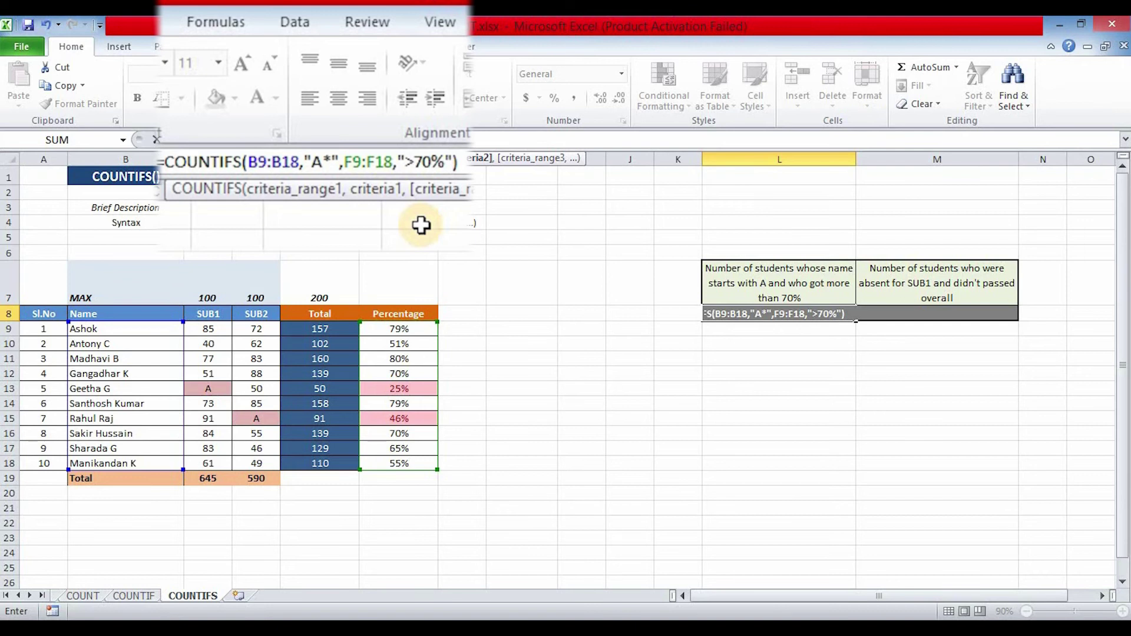
{"action": "key", "text": "ctrl+Return"}
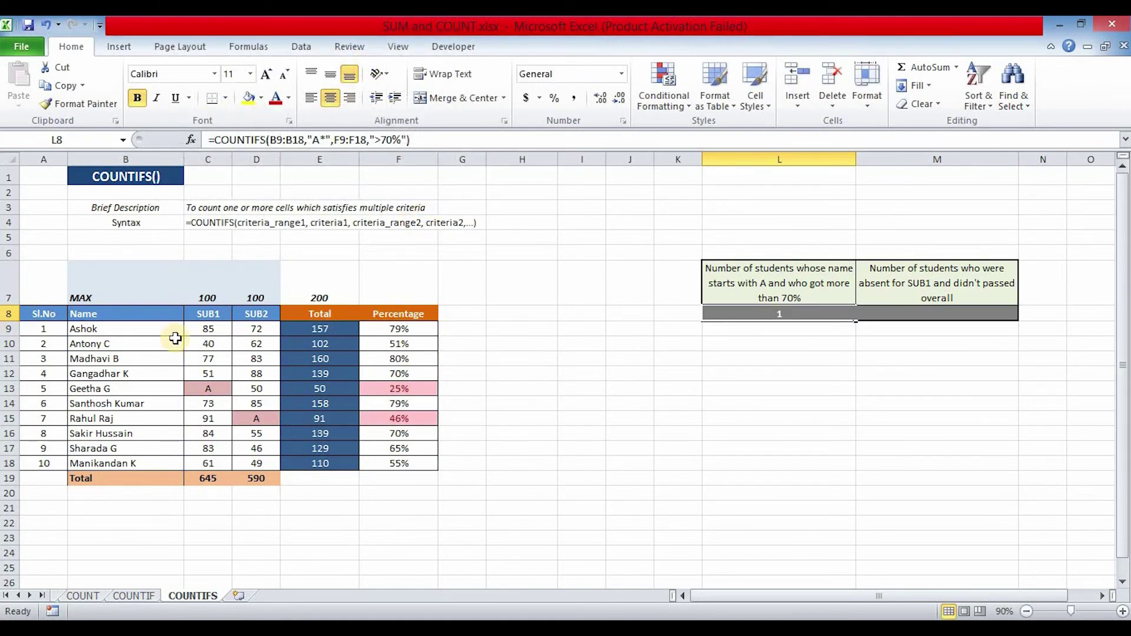
Step: Check the first student's name and percentage in row 9 against the two conditions counted in L8
{"action": "left_click", "coordinate": [70, 327]}
{"action": "left_click", "coordinate": [399, 333]}
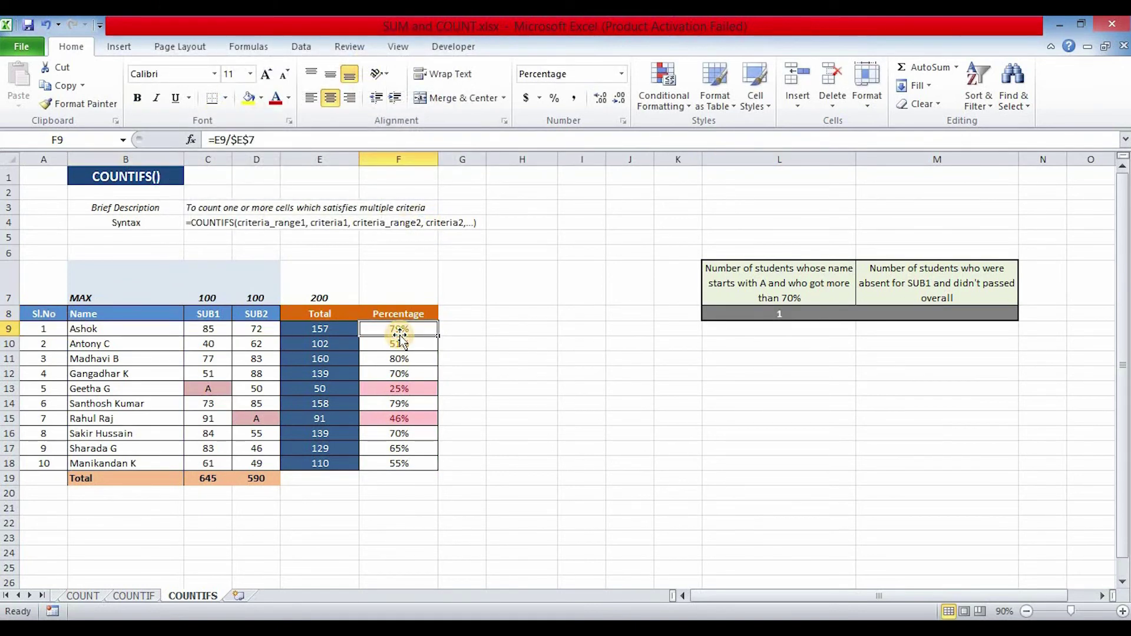
{"action": "left_click", "coordinate": [147, 331]}
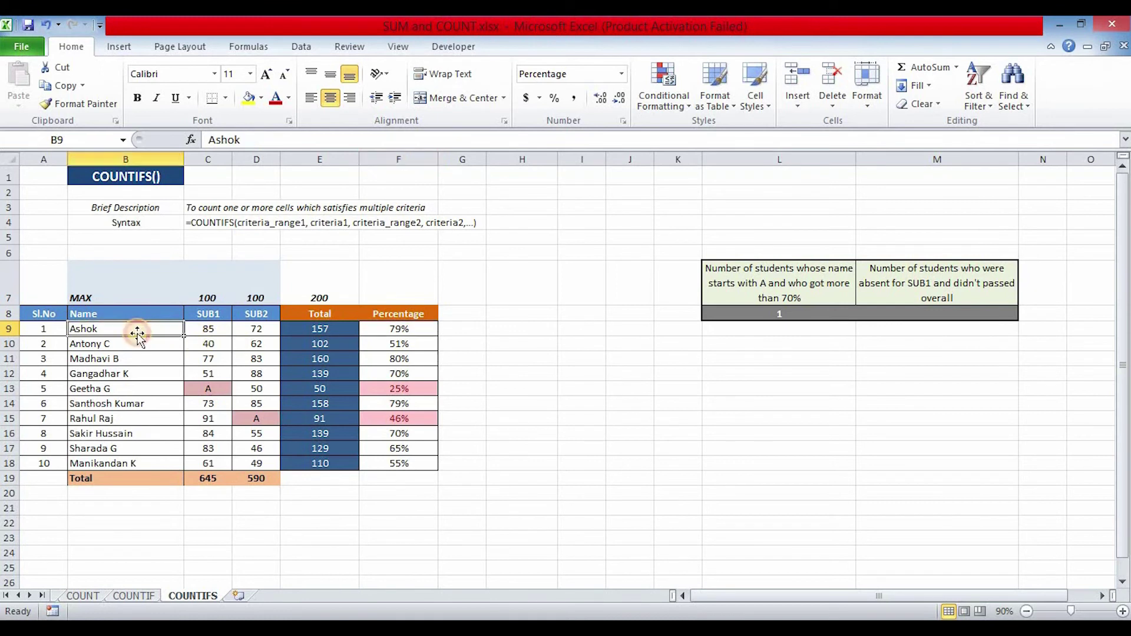
{"action": "left_click", "coordinate": [833, 374]}
{"action": "left_click", "coordinate": [795, 328]}
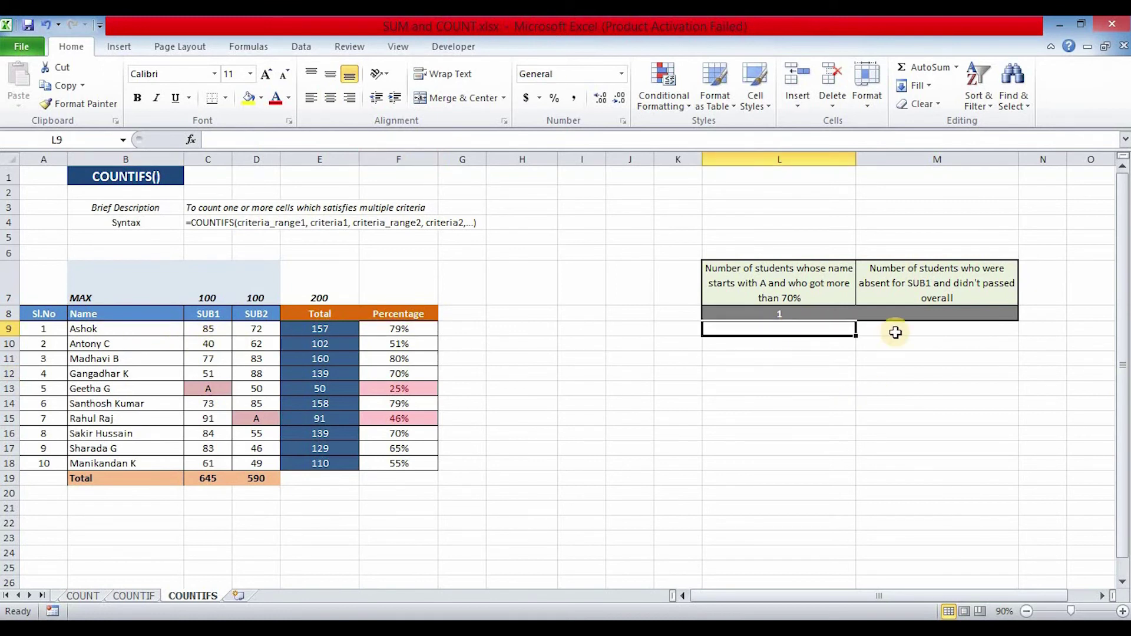
Step: Enter =COUNTIFS(C9:C18,"A",F9:F18,"<50%") in M8 to count students absent for SUB1 who didn't pass overall
{"action": "left_click", "coordinate": [937, 272]}
{"action": "left_click", "coordinate": [917, 312]}
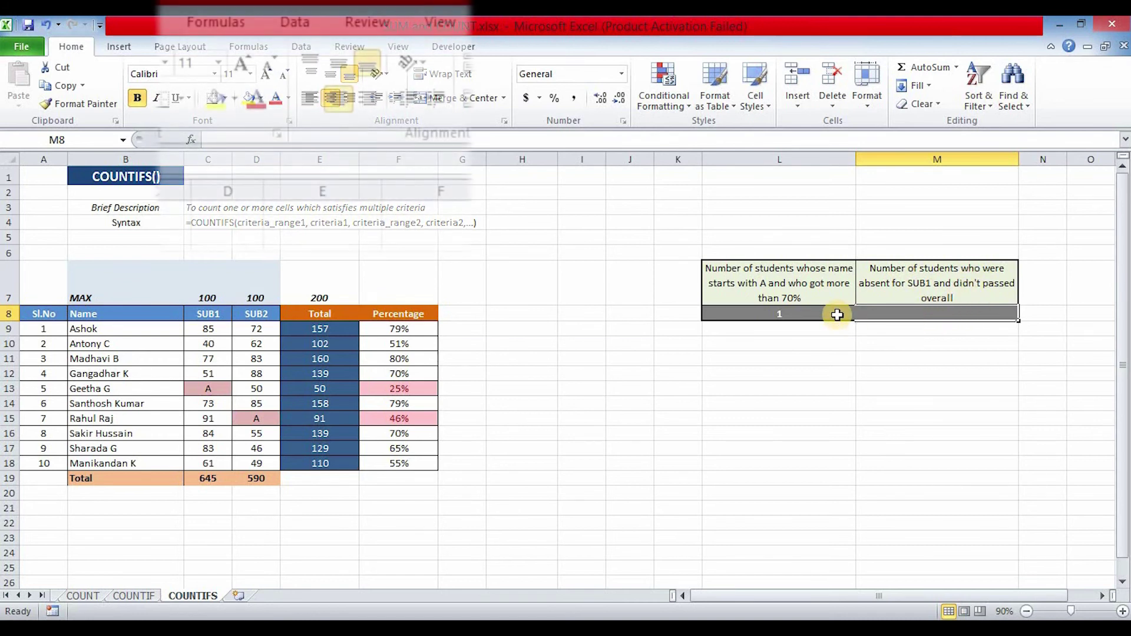
{"action": "type", "text": "=S"}
{"action": "key", "text": "BackSpace"}
{"action": "type", "text": "COUNTI"}
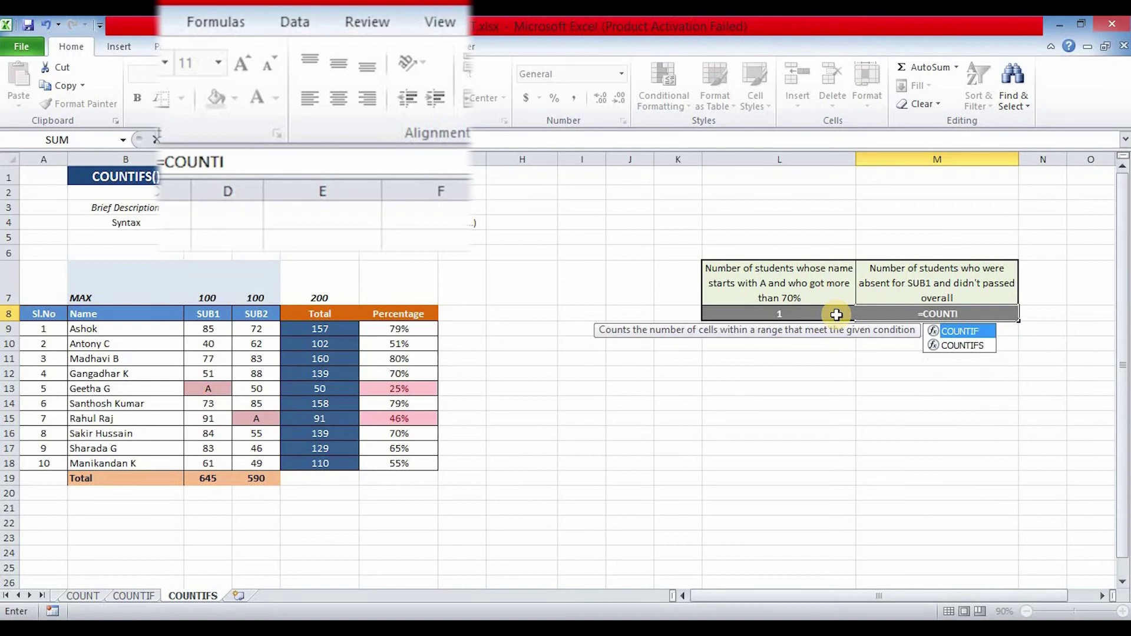
{"action": "type", "text": "FS("}
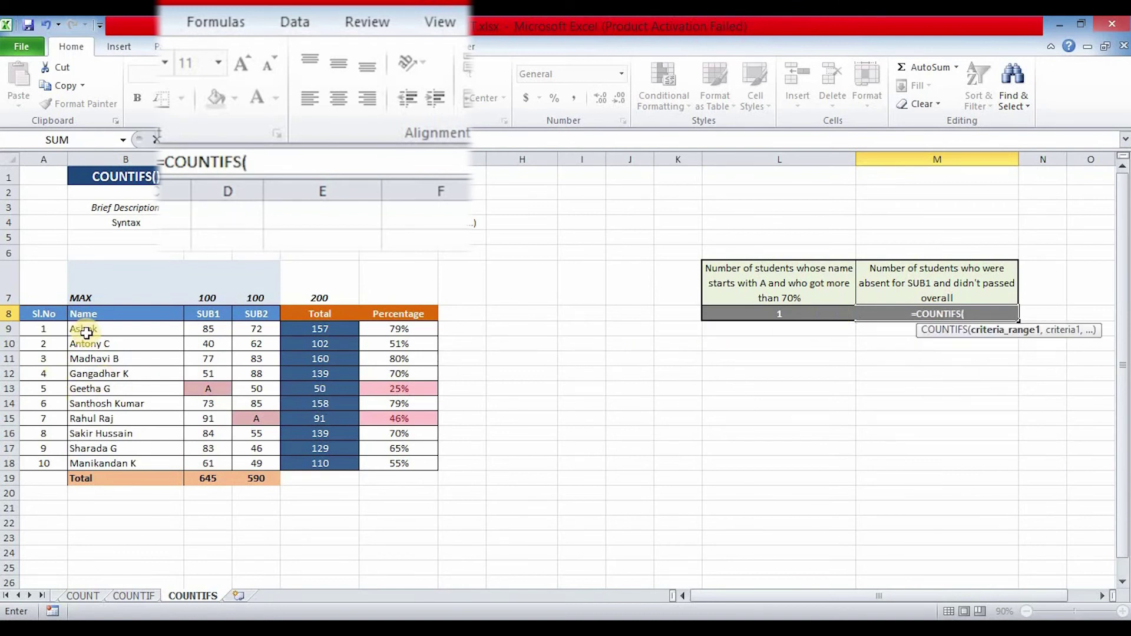
{"action": "left_click_drag", "start_coordinate": [211, 330], "coordinate": [186, 462]}
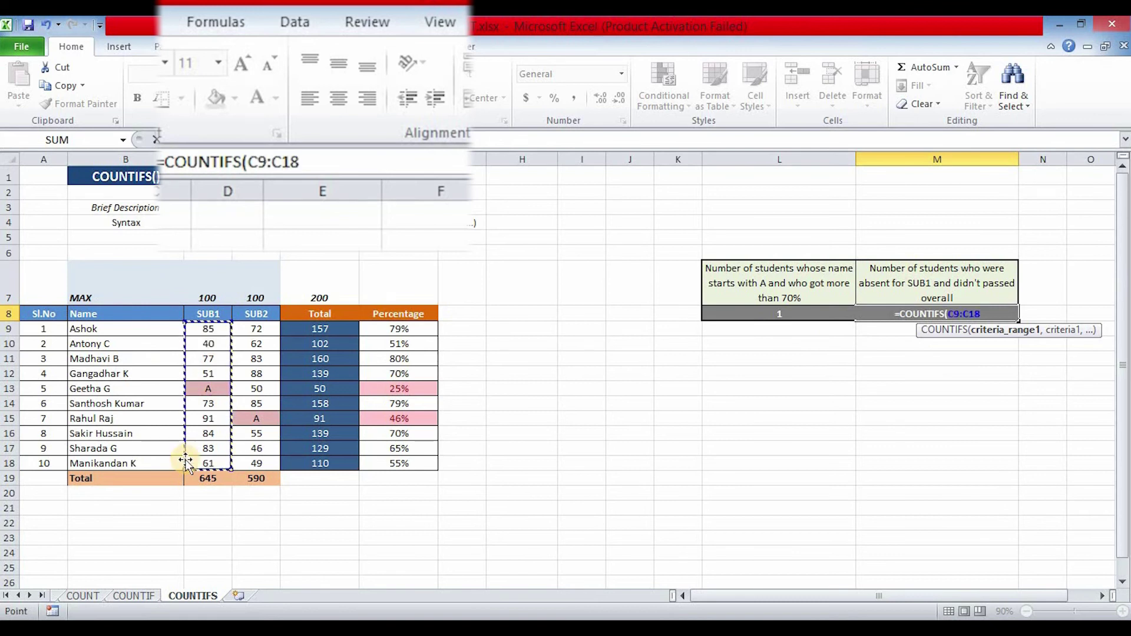
{"action": "type", "text": ",\"A"}
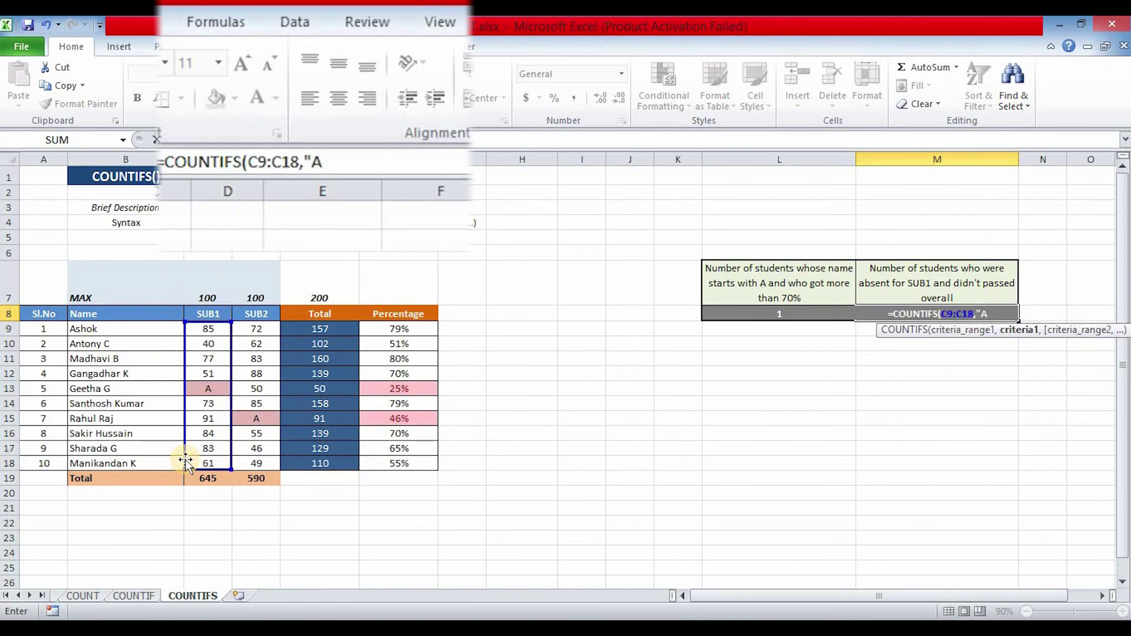
{"action": "type", "text": "\","}
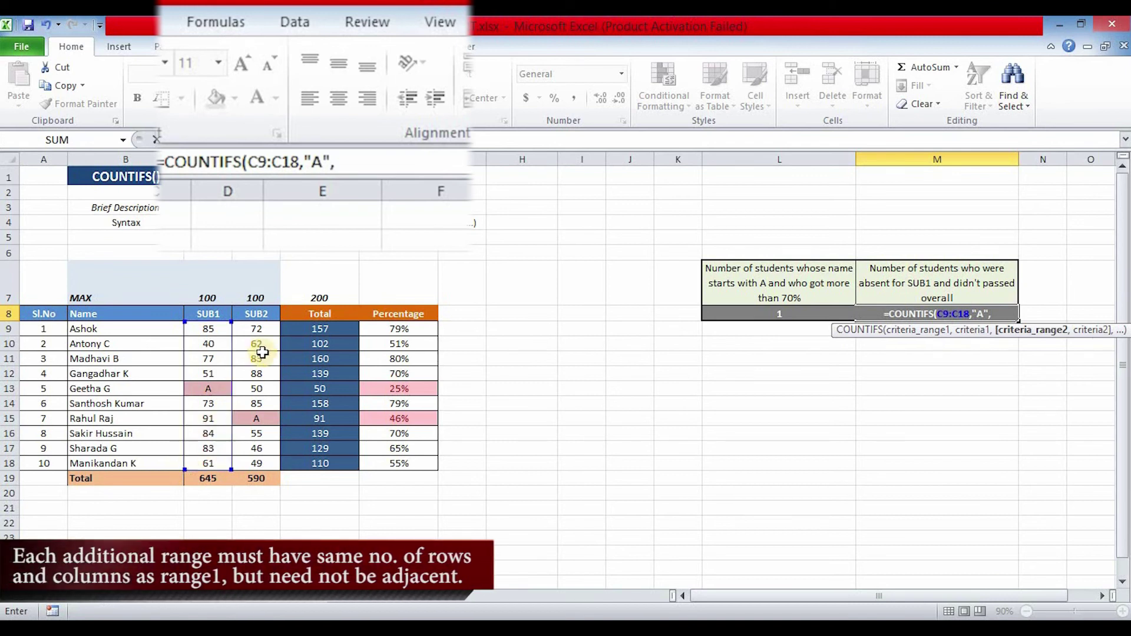
{"action": "left_click", "coordinate": [399, 330]}
{"action": "left_click_drag", "start_coordinate": [407, 345], "coordinate": [390, 463]}
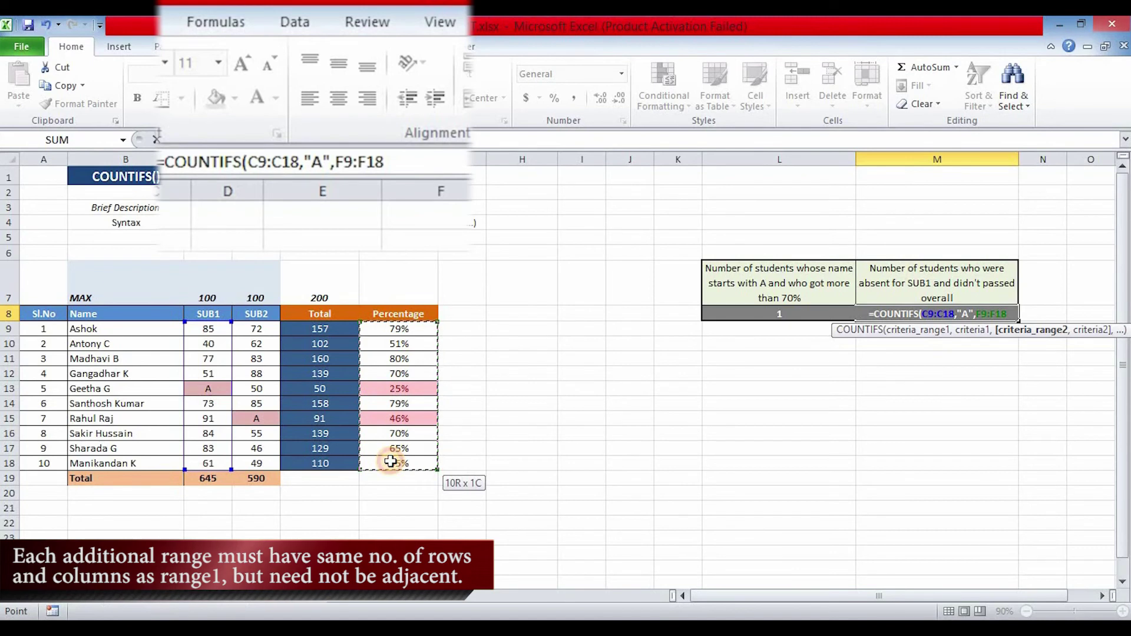
{"action": "type", "text": ",\"<"}
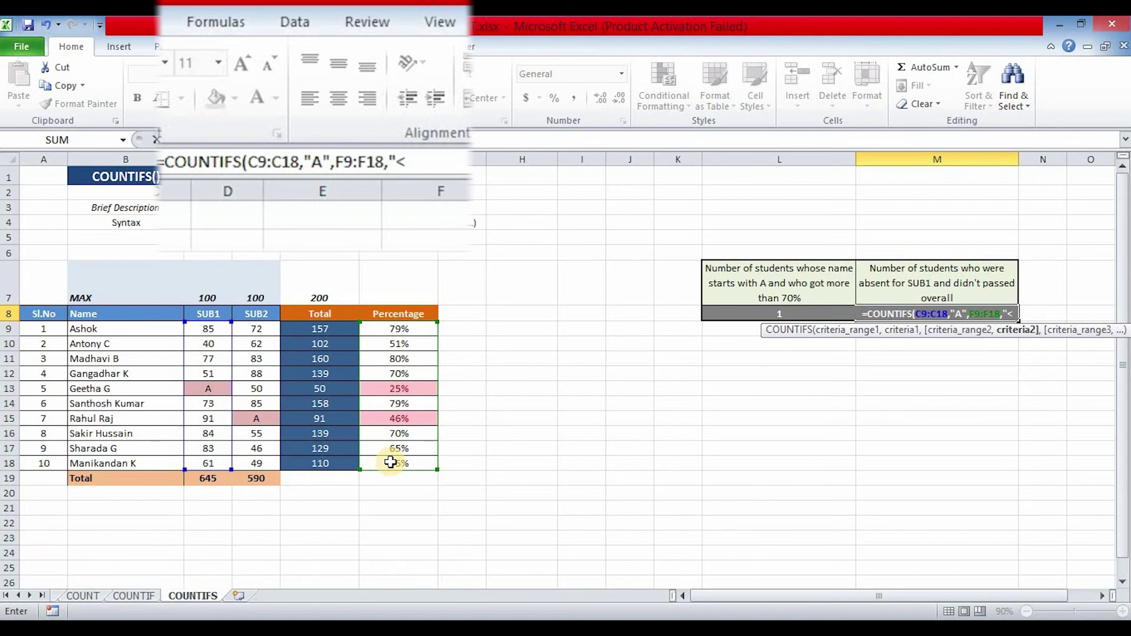
{"action": "type", "text": "0%\")"}
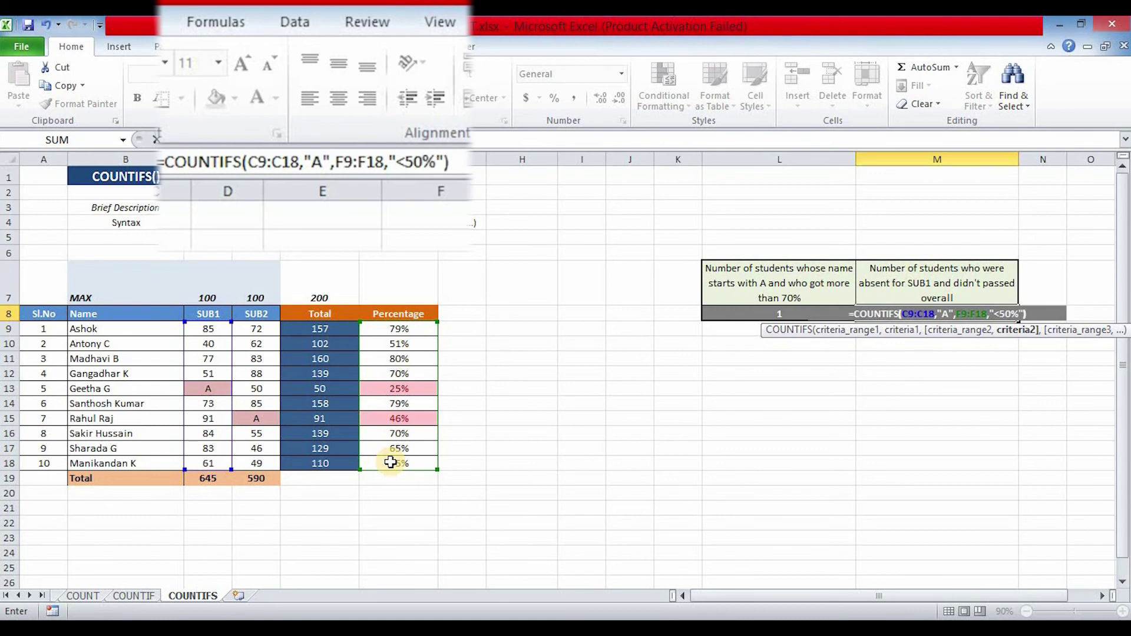
{"action": "key", "text": "ctrl+Return"}
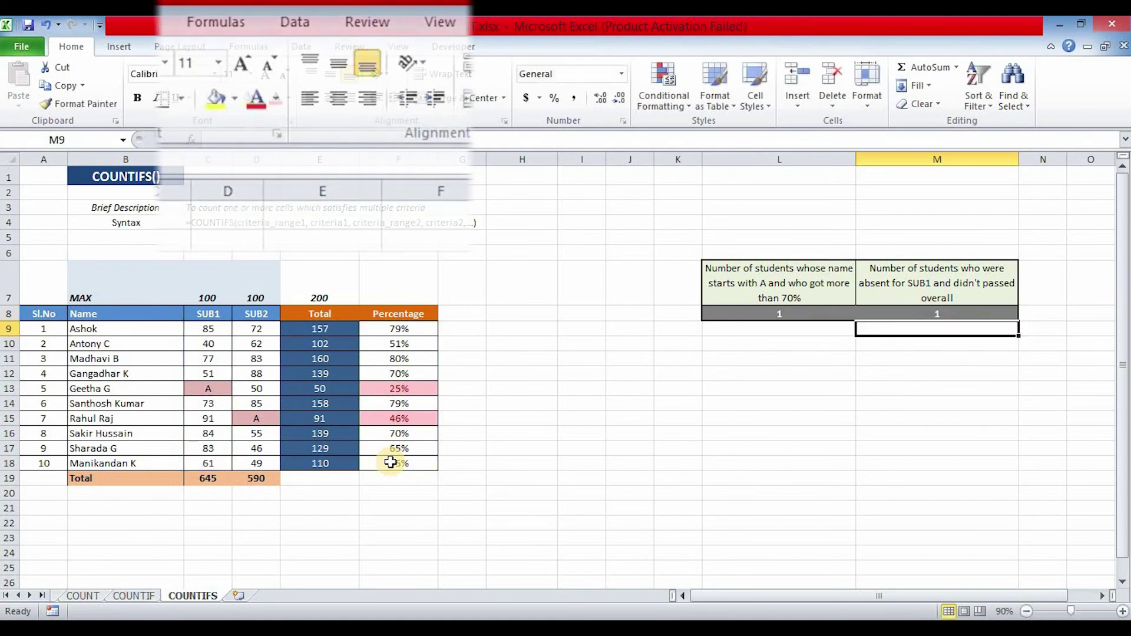